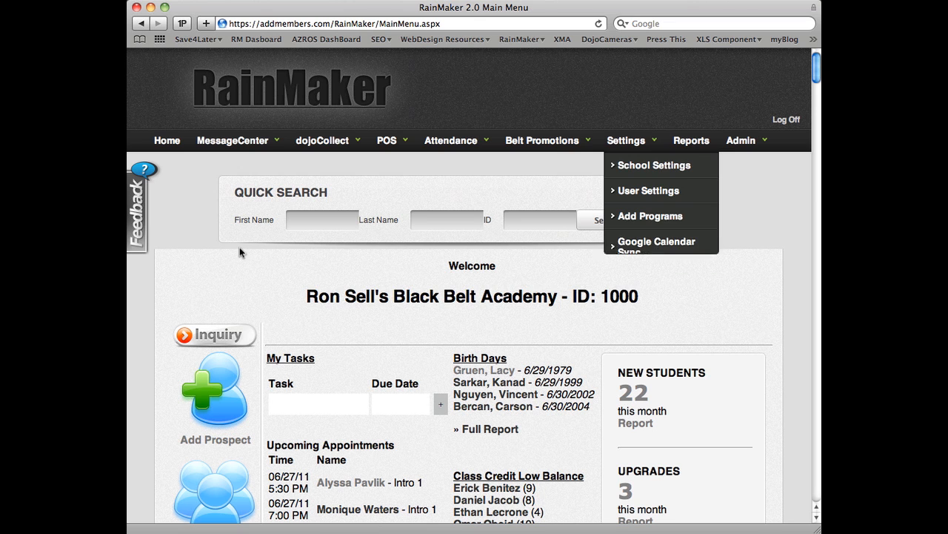
Step: View the 1:00 pm intro appointment on Saturday, June 25, in the appointment book, and close the calendar window
scroll(208, 254, "down", 5)
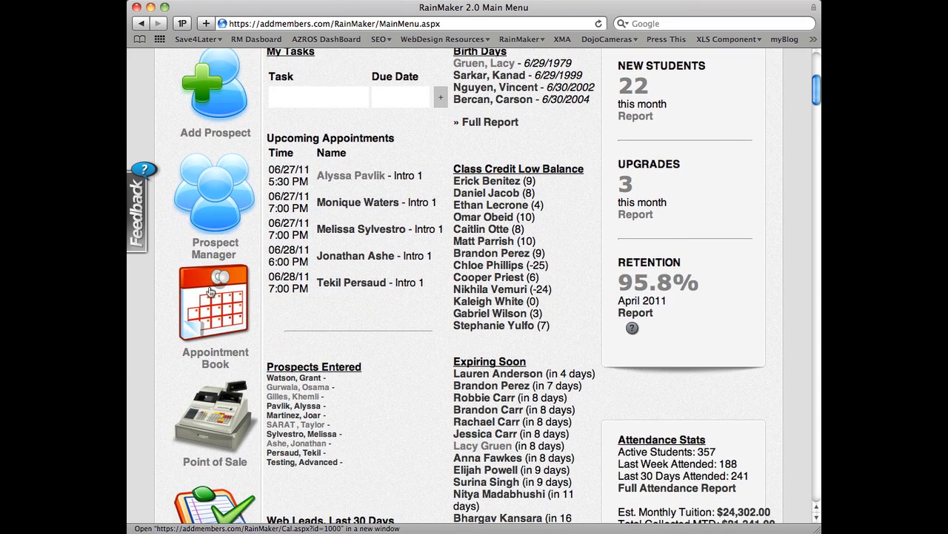
left_click(210, 307)
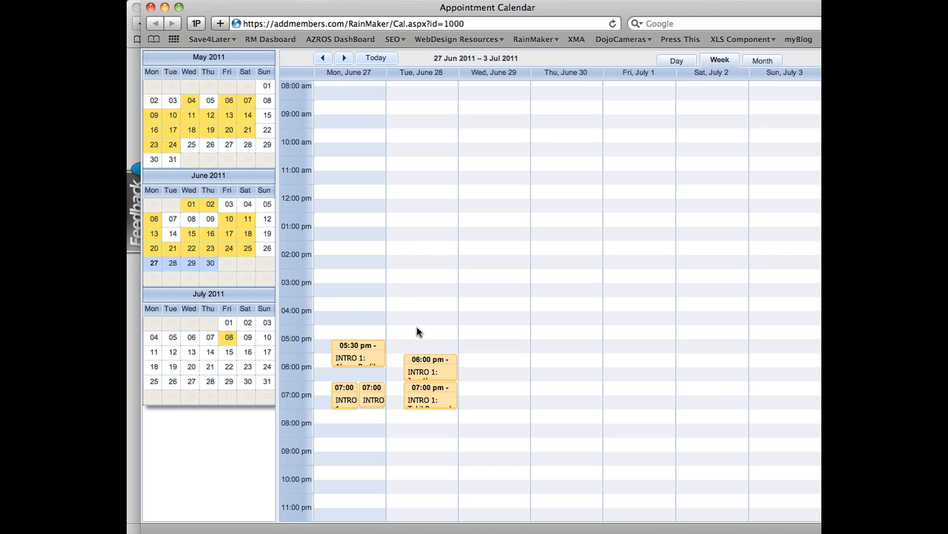
left_click(323, 58)
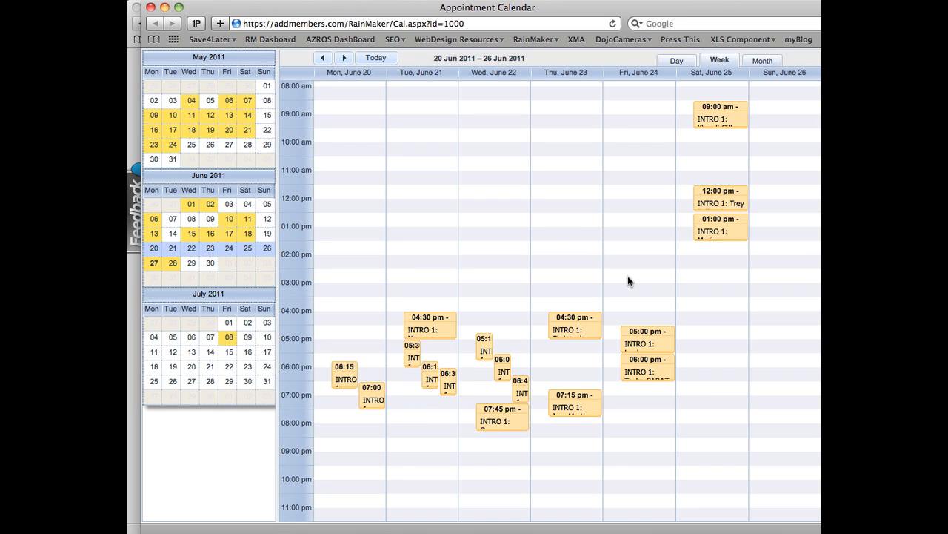
left_click(715, 226)
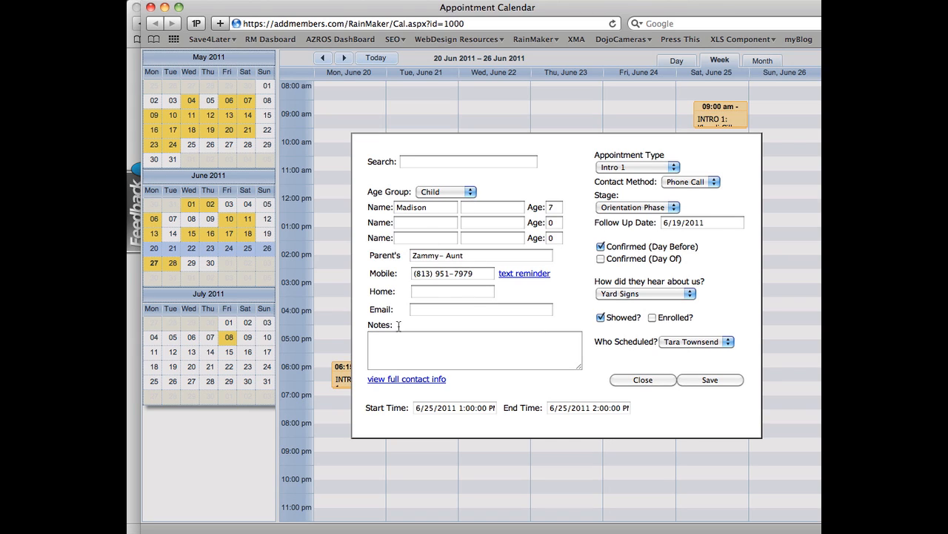
left_click(151, 8)
Step: Open the Google Calendar Sync settings and bring the account and calendar options into view
scroll(392, 281, "up", 5)
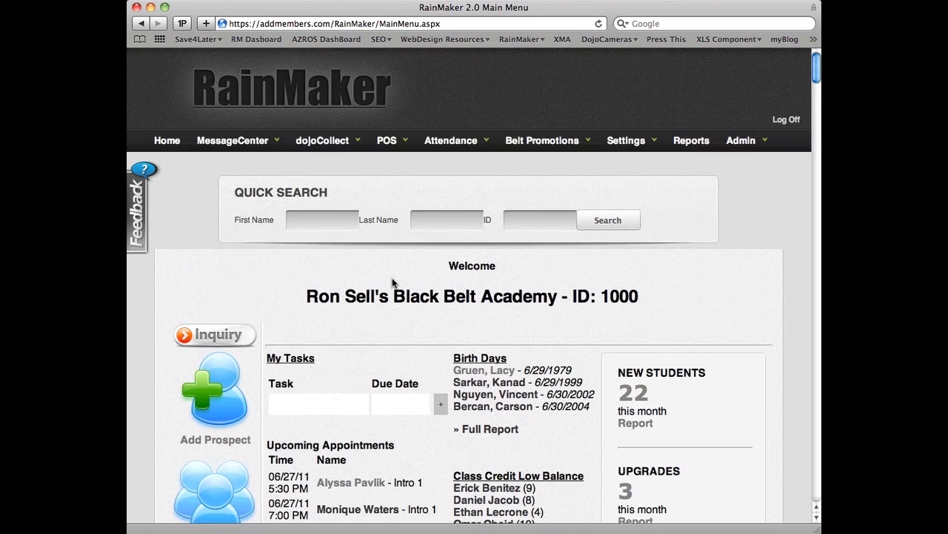
mouse_move(654, 143)
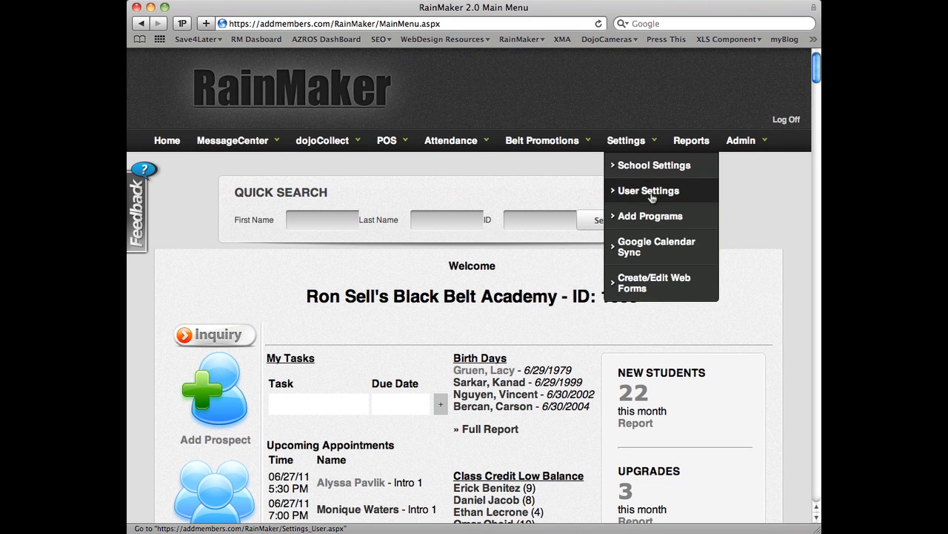
left_click(647, 244)
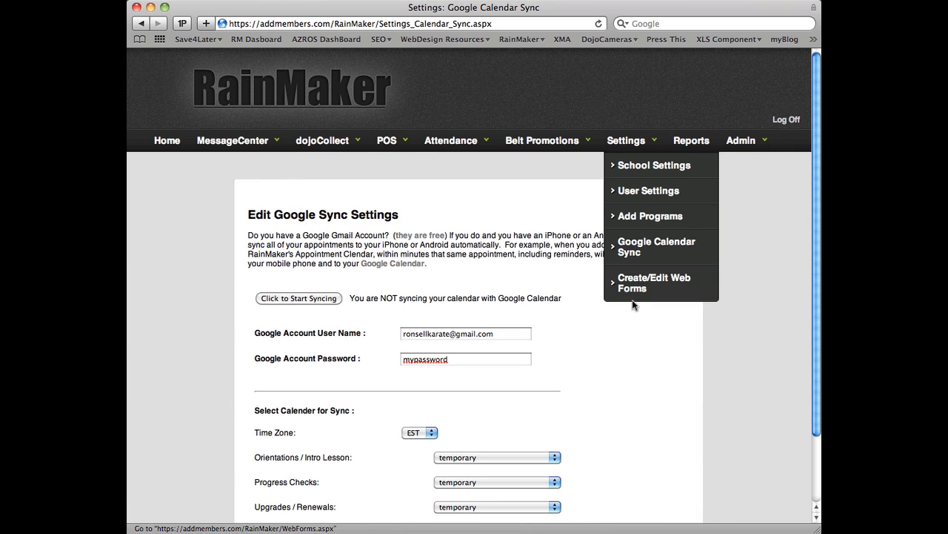
scroll(560, 288, "down", 1)
scroll(559, 288, "down", 2)
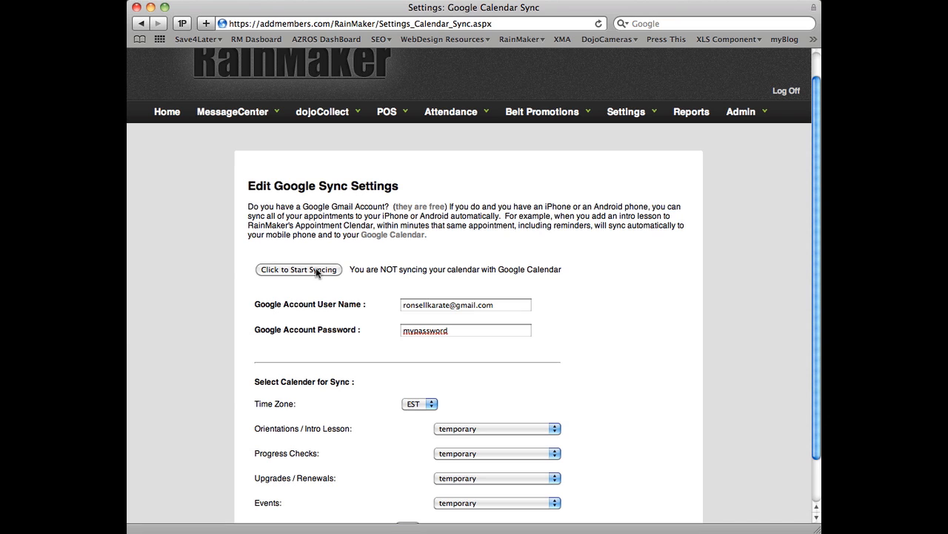
scroll(604, 267, "down", 2)
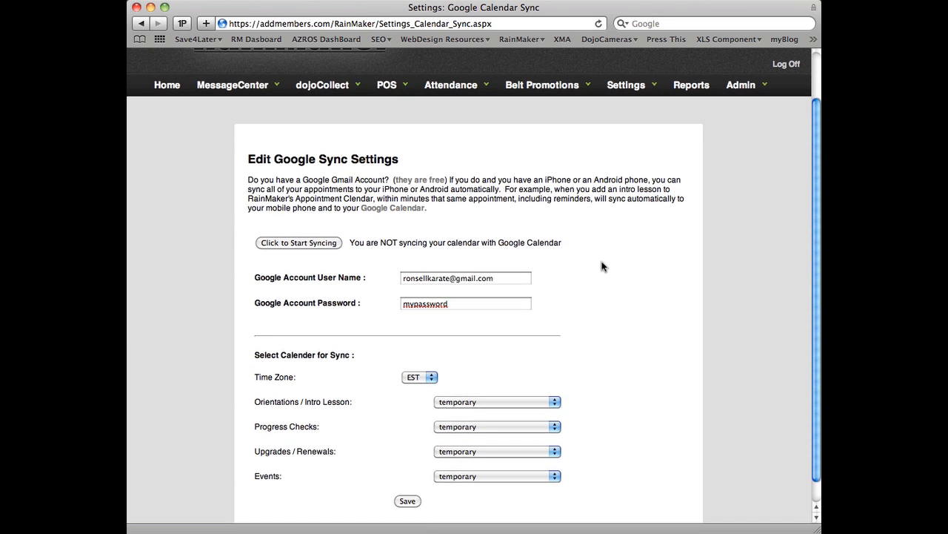
Step: Examine the Google account user name and password entries in the sync settings
left_click_drag(508, 279, 398, 278)
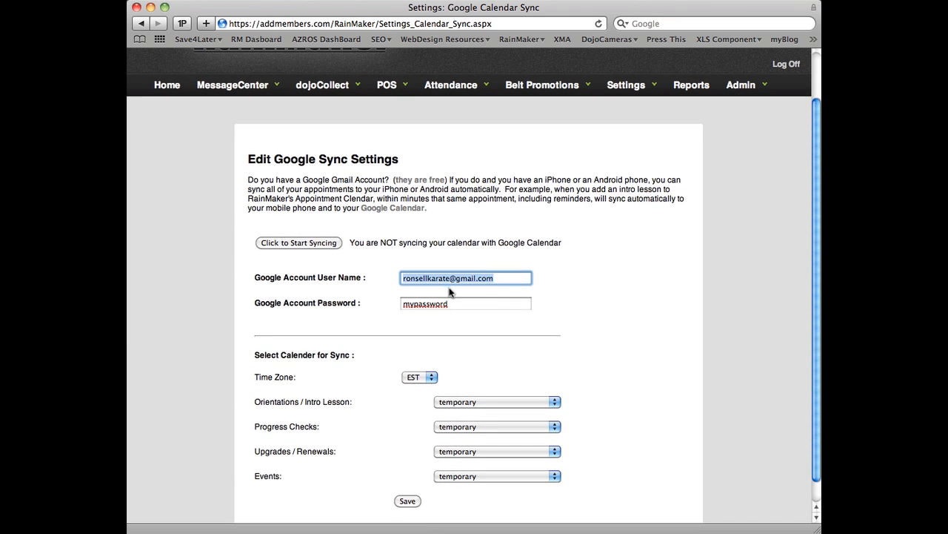
left_click(469, 303)
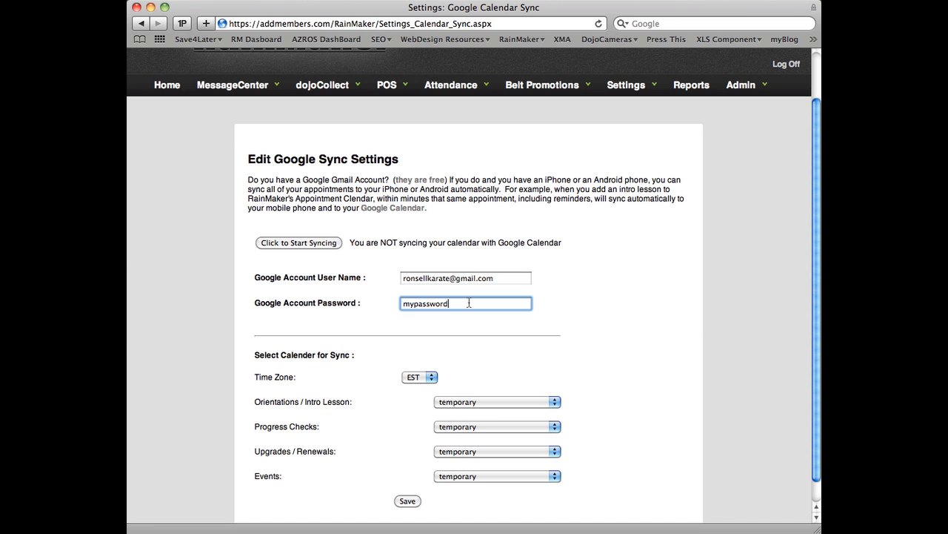
double_click(435, 303)
left_click(549, 310)
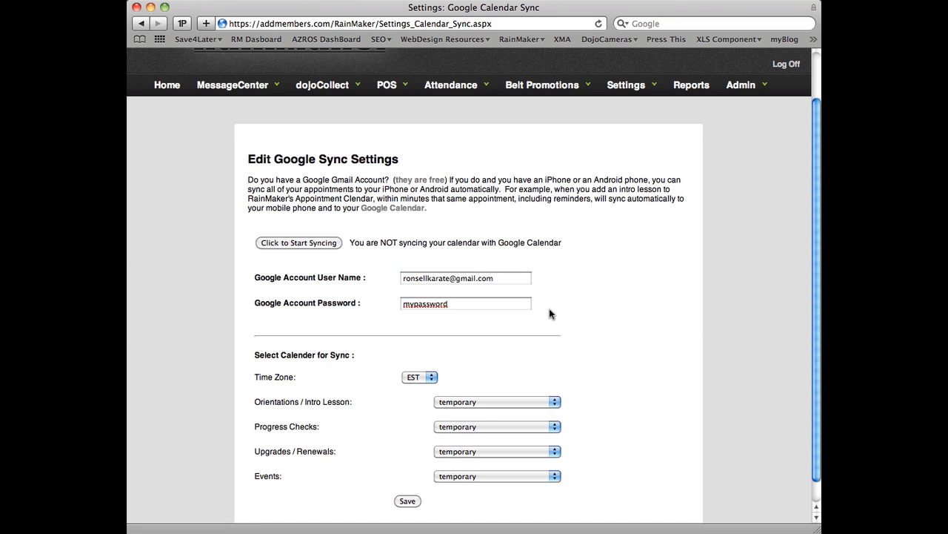
Step: Keep the time zone at EST and assign Orientations / Intro Lesson to the Orientation Lessons calendar
scroll(549, 331, "down", 1)
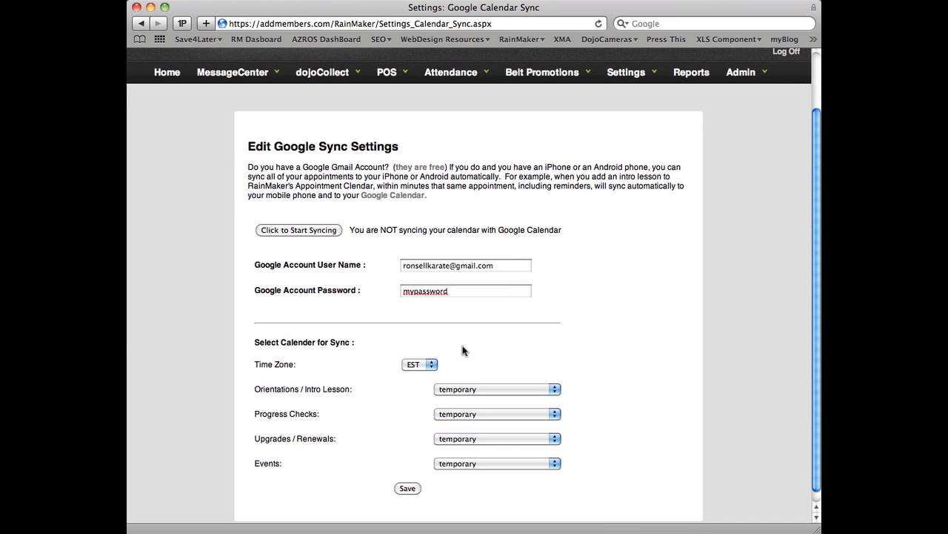
left_click(427, 367)
left_click(425, 363)
left_click(542, 389)
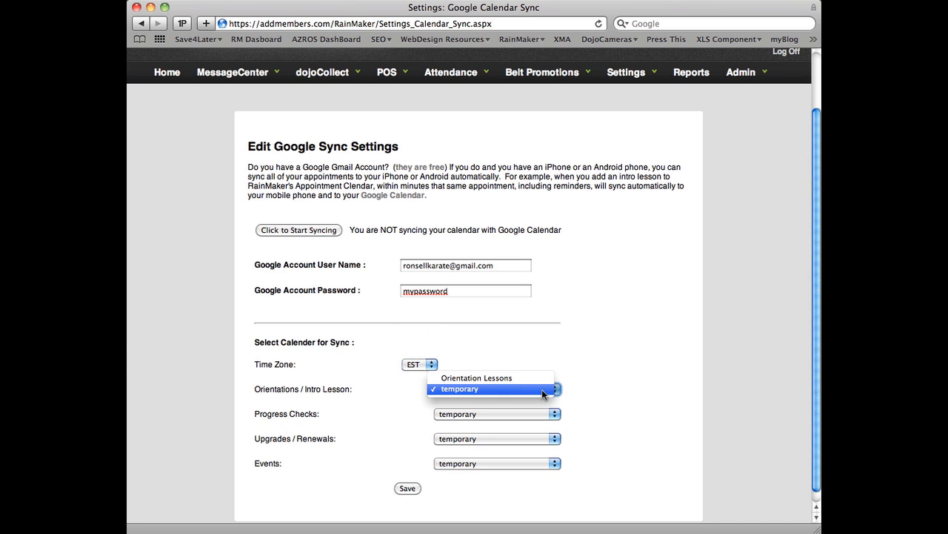
left_click(496, 379)
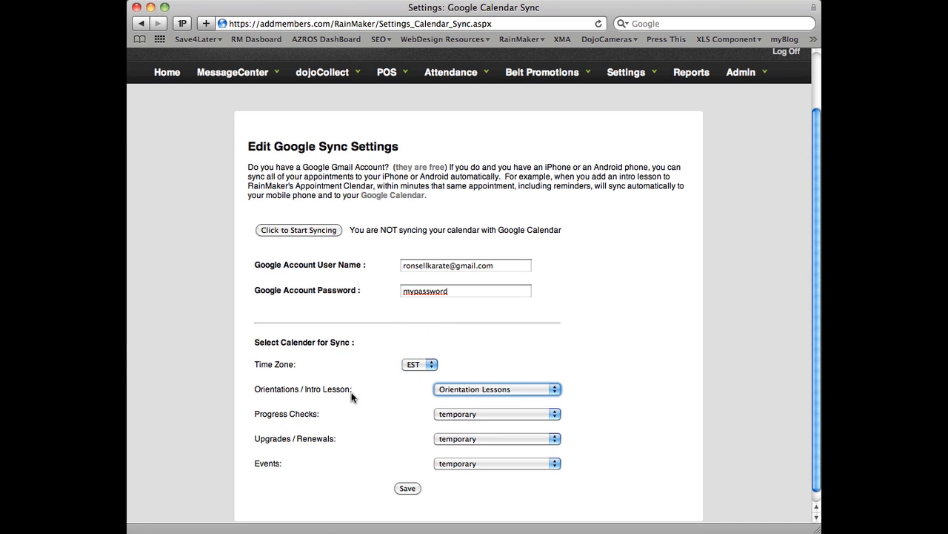
Step: Review the calendar choices available for Orientations / Intro Lesson, leaving Orientation Lessons selected
left_click_drag(255, 389, 348, 388)
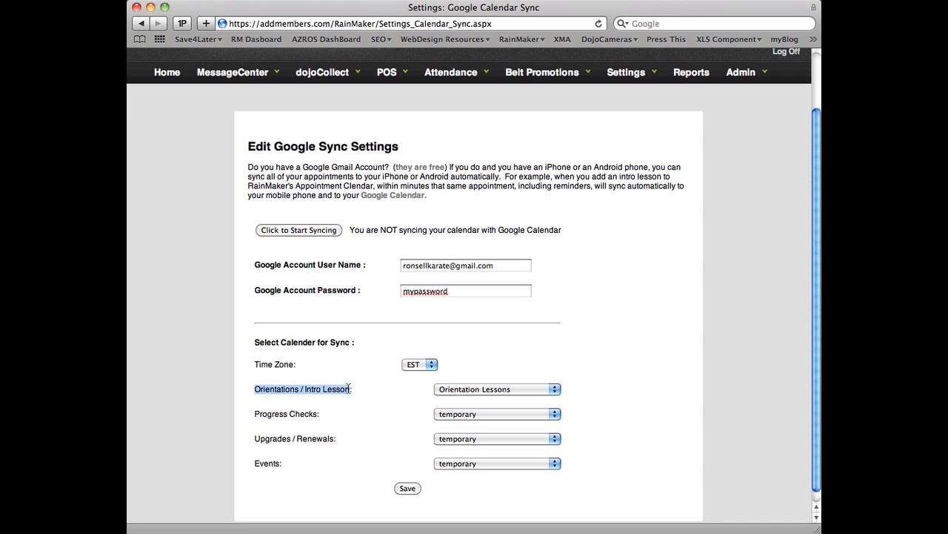
left_click(538, 387)
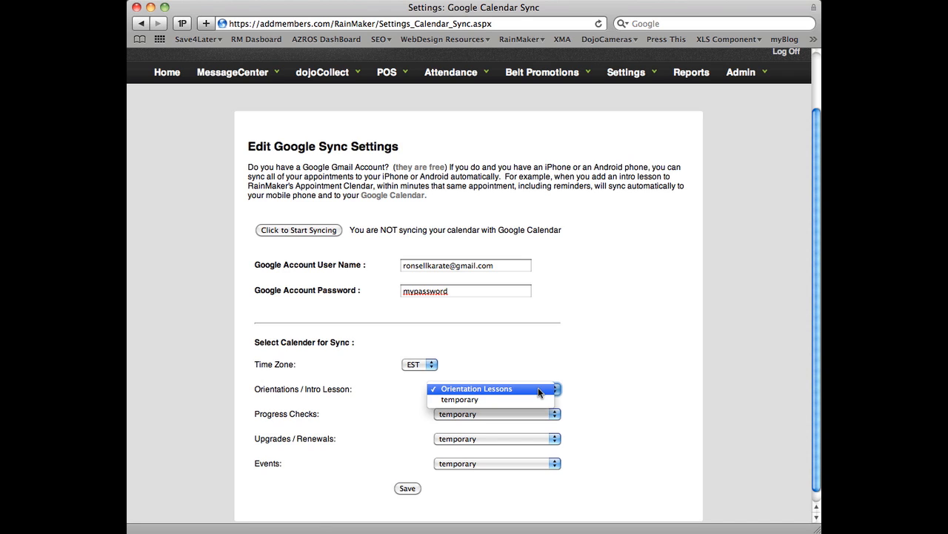
left_click(538, 387)
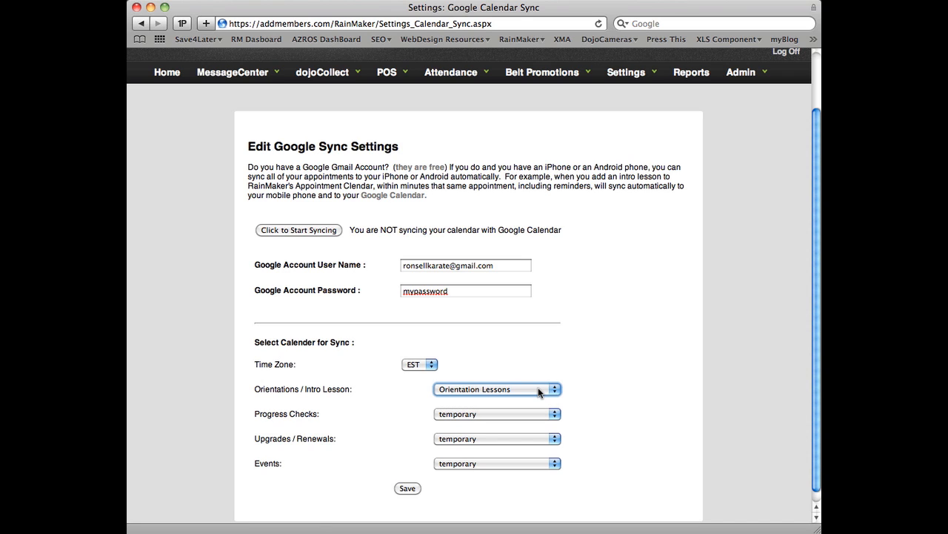
double_click(268, 389)
left_click(319, 389)
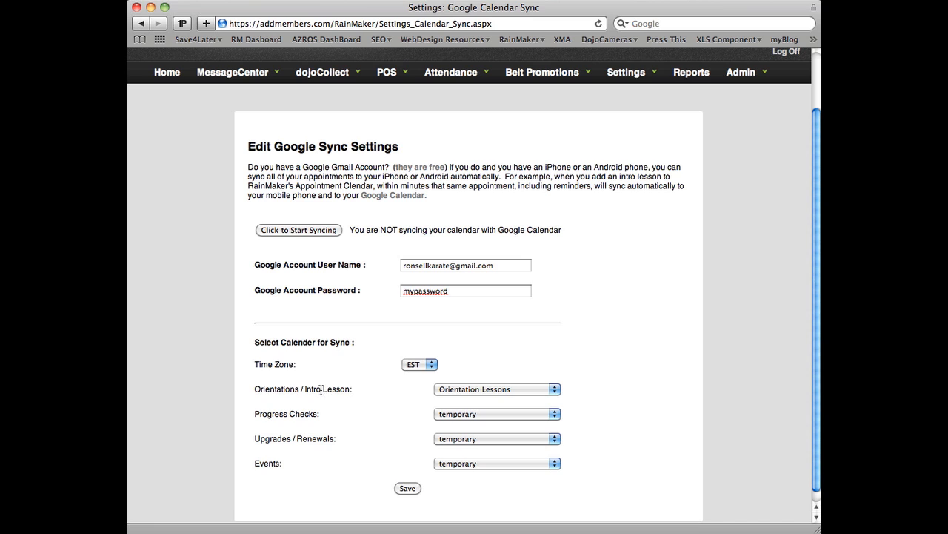
left_click(552, 389)
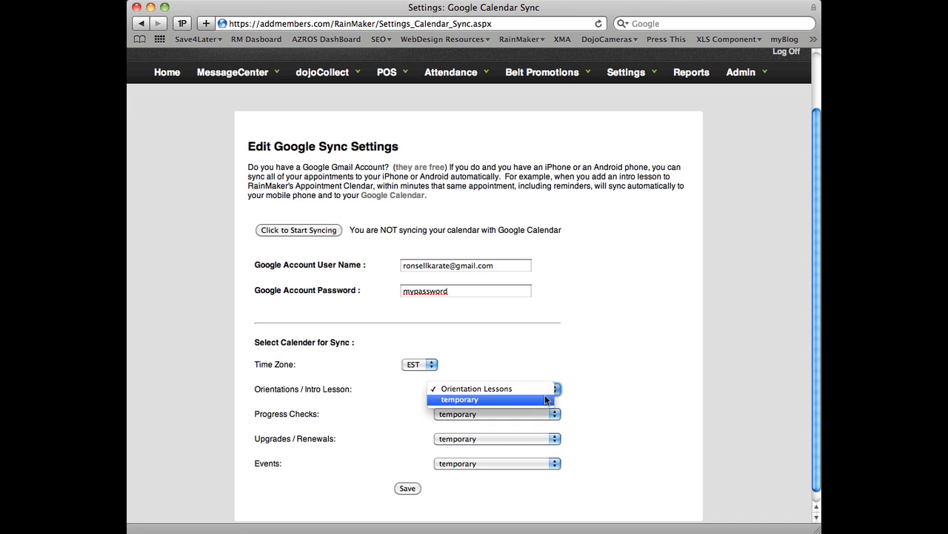
left_click(545, 389)
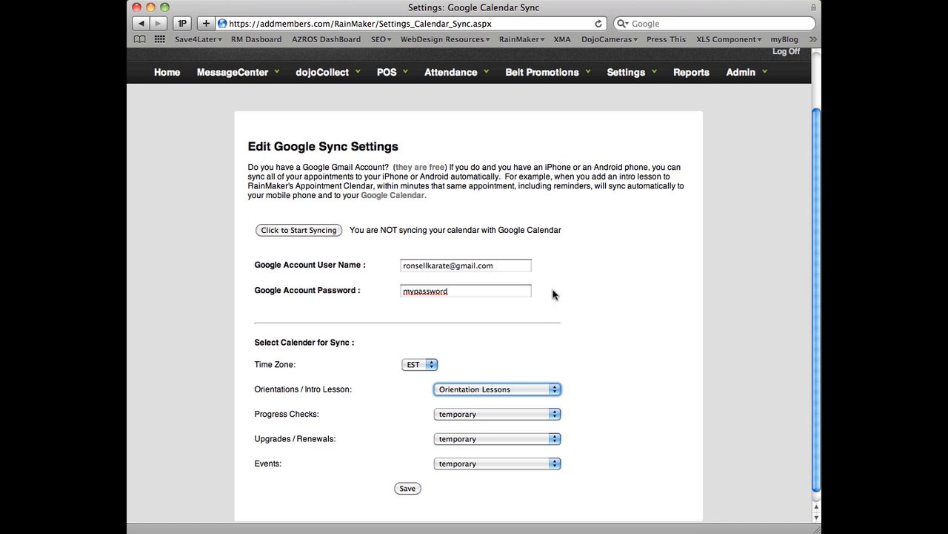
Step: Go to the website lead forms and open the existing KIDS SEEKING KARATE form
left_click(656, 74)
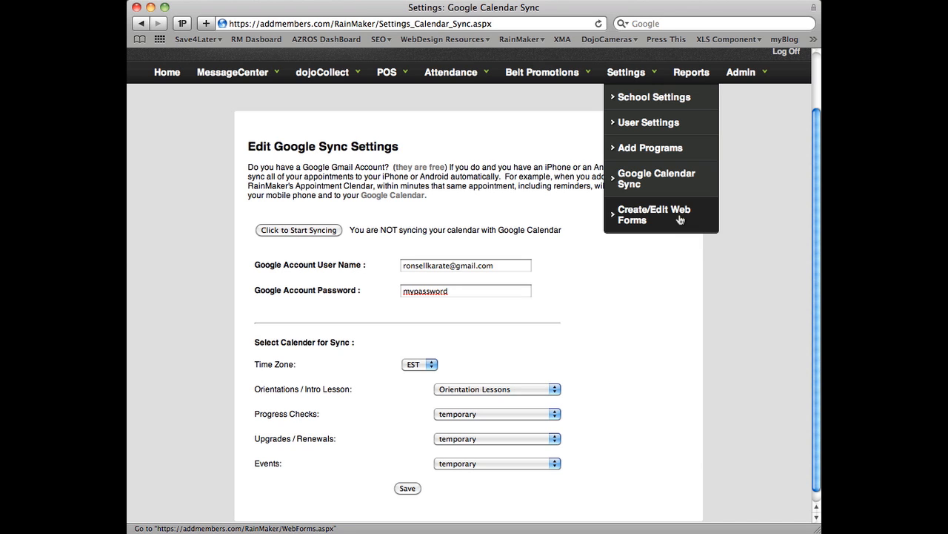
left_click(679, 217)
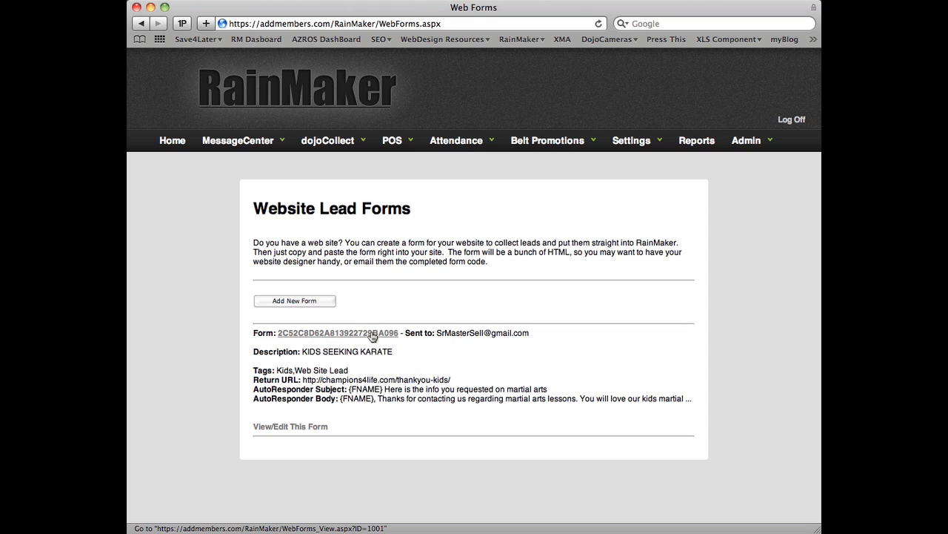
left_click(315, 335)
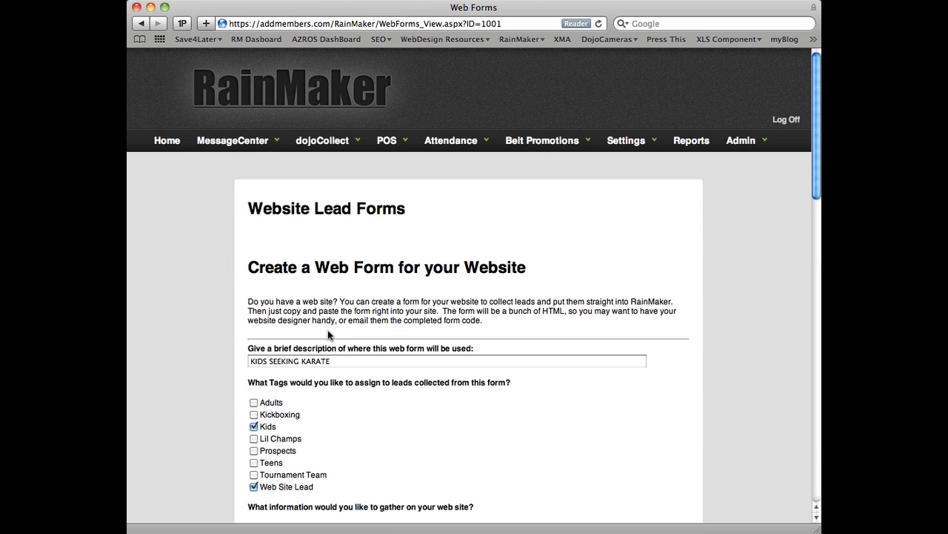
Step: Examine the web form's description, assigned lead tags, and the contact fields it collects and requires
scroll(331, 327, "down", 4)
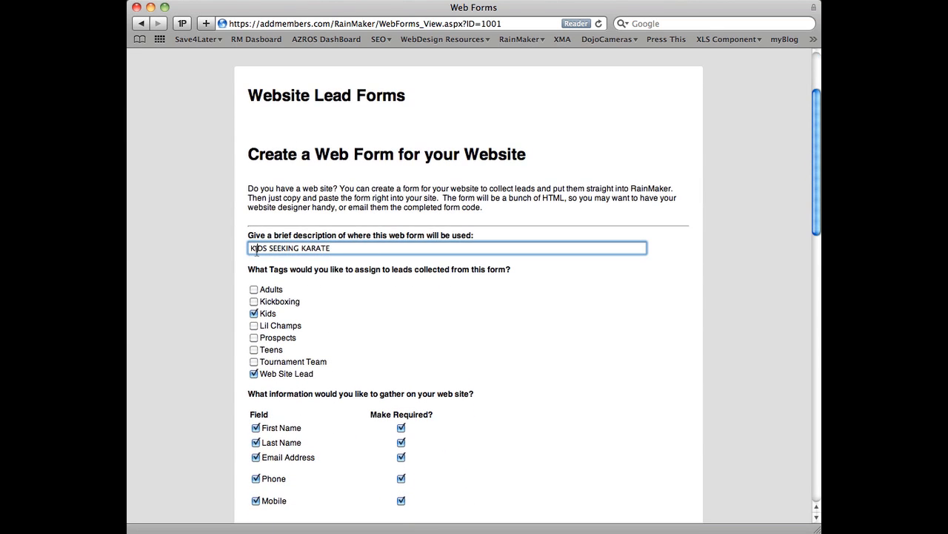
double_click(257, 249)
left_click(335, 247)
scroll(347, 249, "down", 1)
scroll(347, 248, "down", 1)
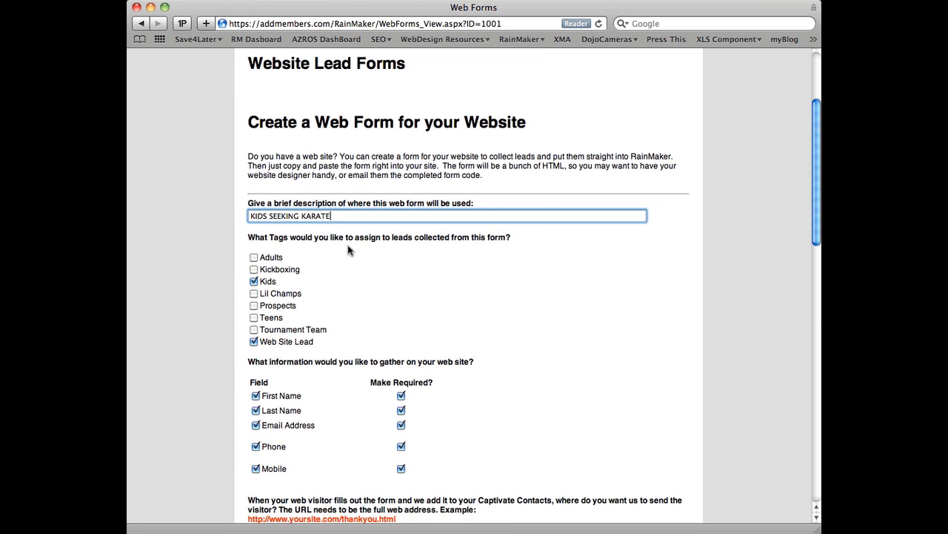
scroll(347, 244, "down", 3)
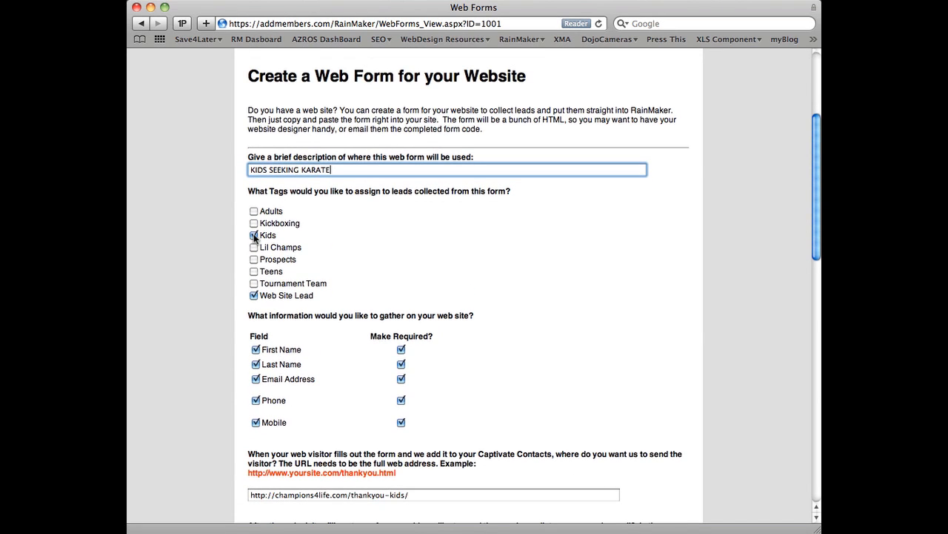
scroll(252, 234, "down", 8)
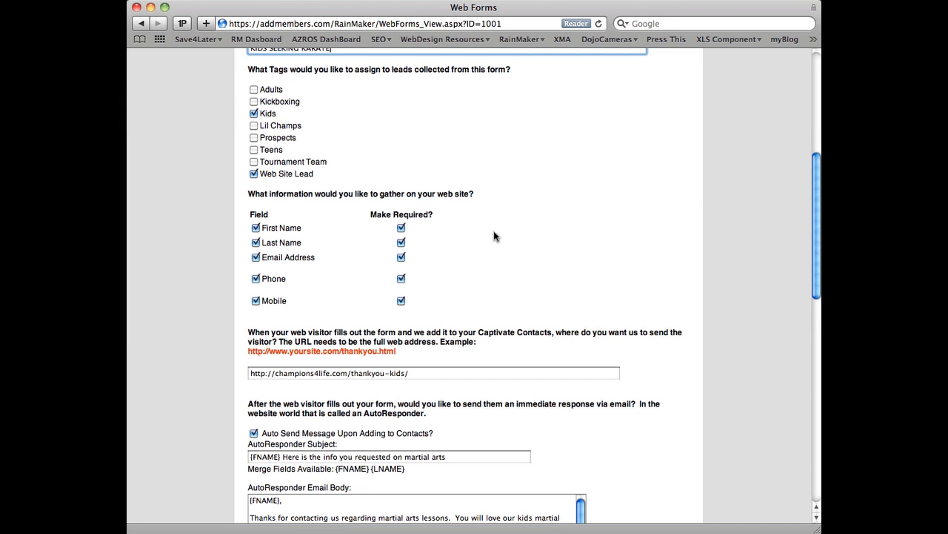
scroll(493, 234, "down", 3)
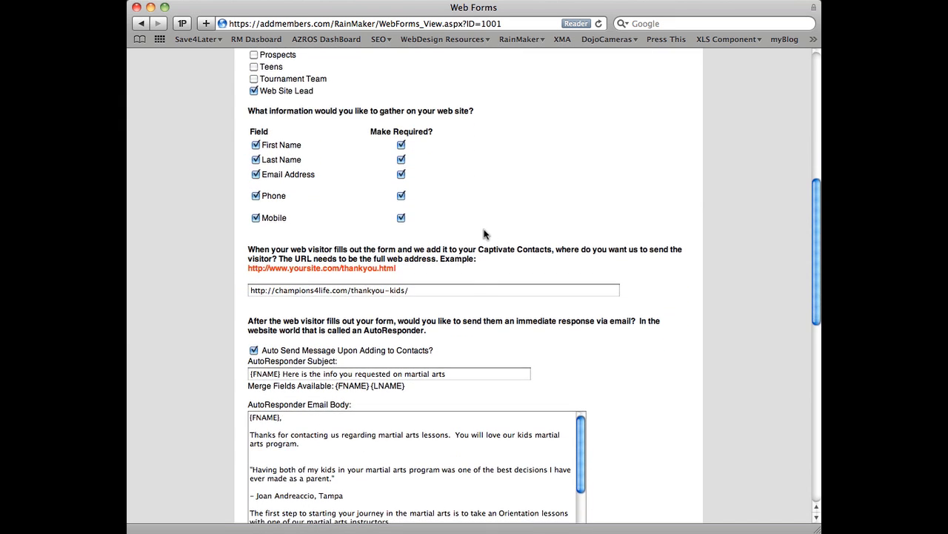
Step: Check the thank-you page URL that visitors are sent to after submitting the form
left_click(467, 290)
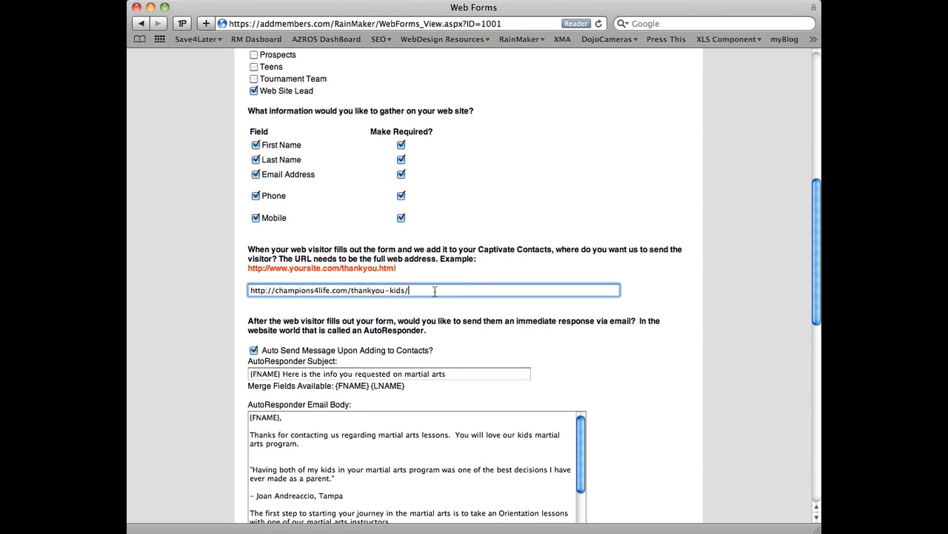
left_click_drag(427, 291, 248, 291)
left_click(301, 291)
scroll(344, 300, "down", 1)
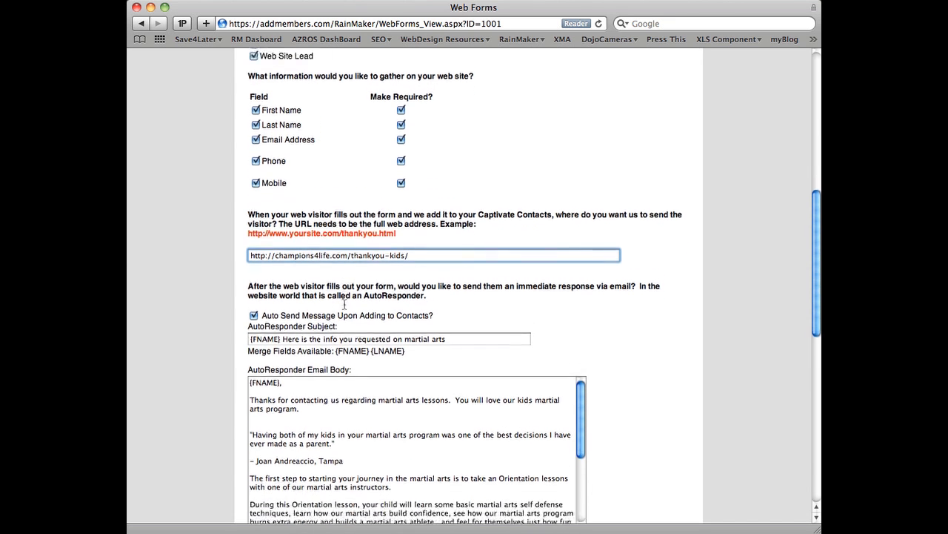
Step: Review the AutoResponder subject with its {FNAME} merge field and read through the email body
scroll(344, 301, "down", 5)
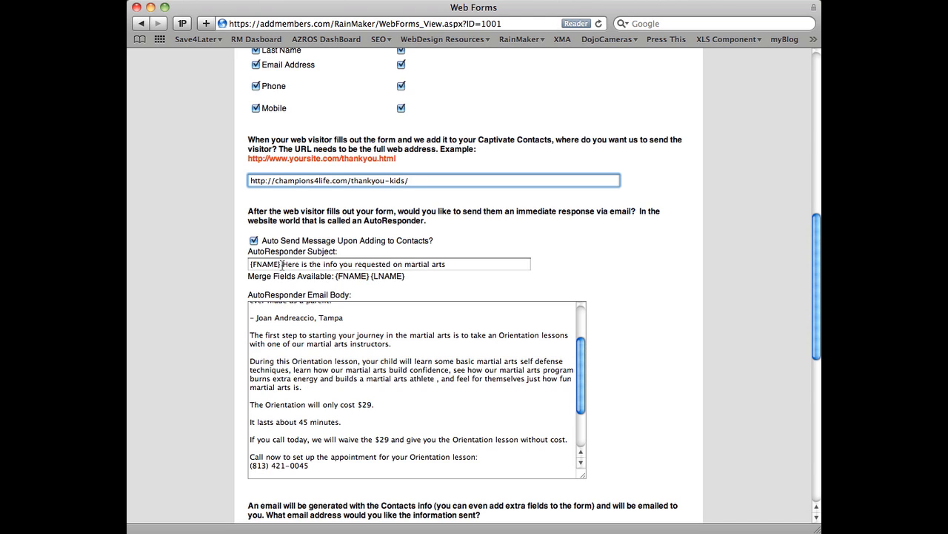
left_click_drag(281, 264, 247, 266)
left_click(317, 264)
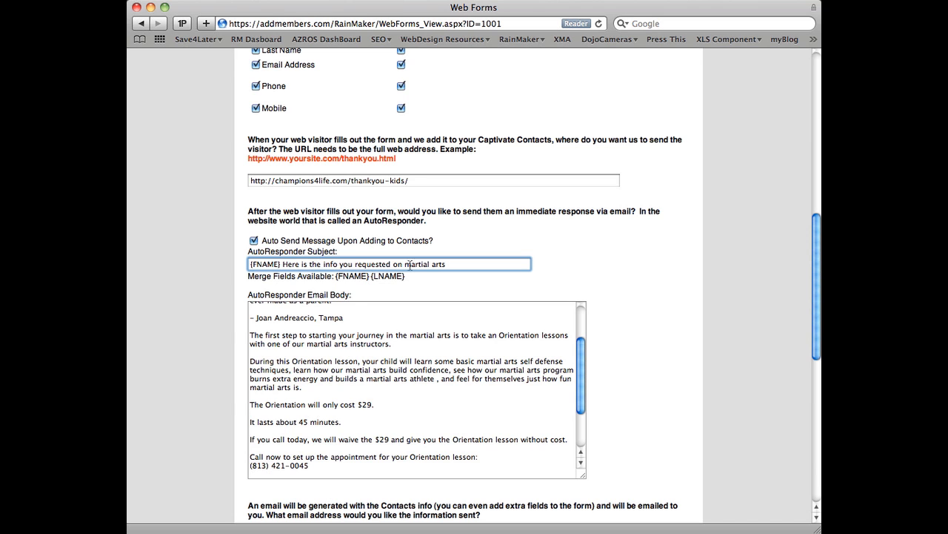
left_click(527, 355)
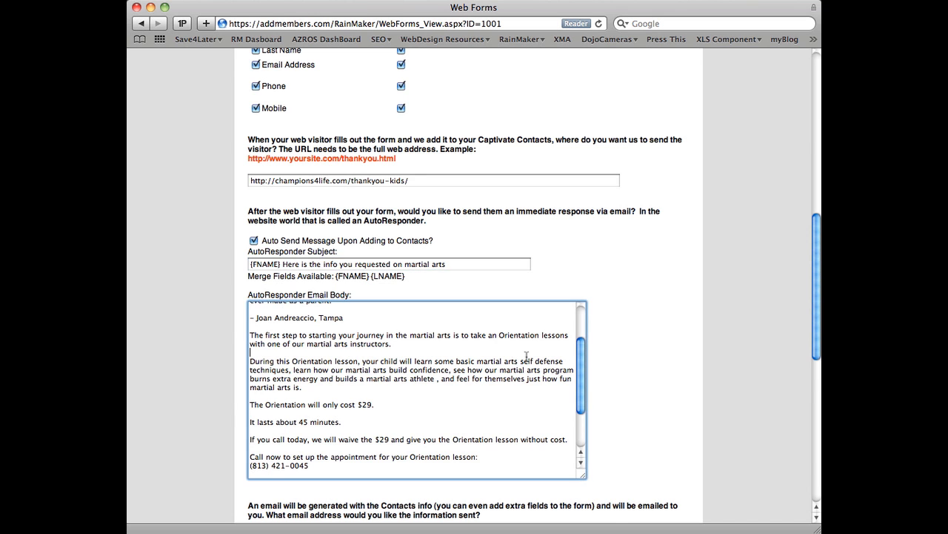
scroll(527, 356, "down", 5)
scroll(527, 355, "up", 4)
scroll(526, 356, "down", 2)
scroll(526, 356, "up", 1)
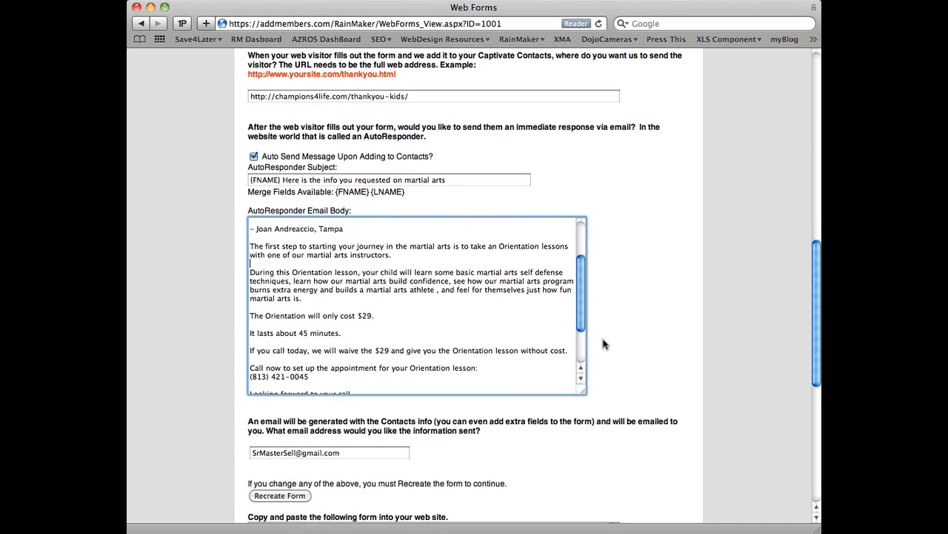
Step: Check the e-mail address field that receives the contact information collected by the form
scroll(604, 343, "down", 6)
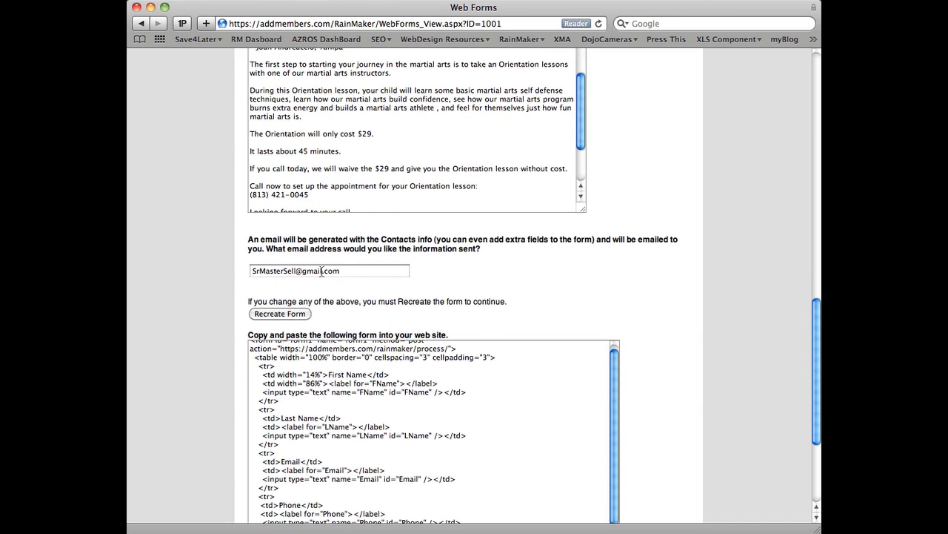
left_click_drag(357, 271, 249, 271)
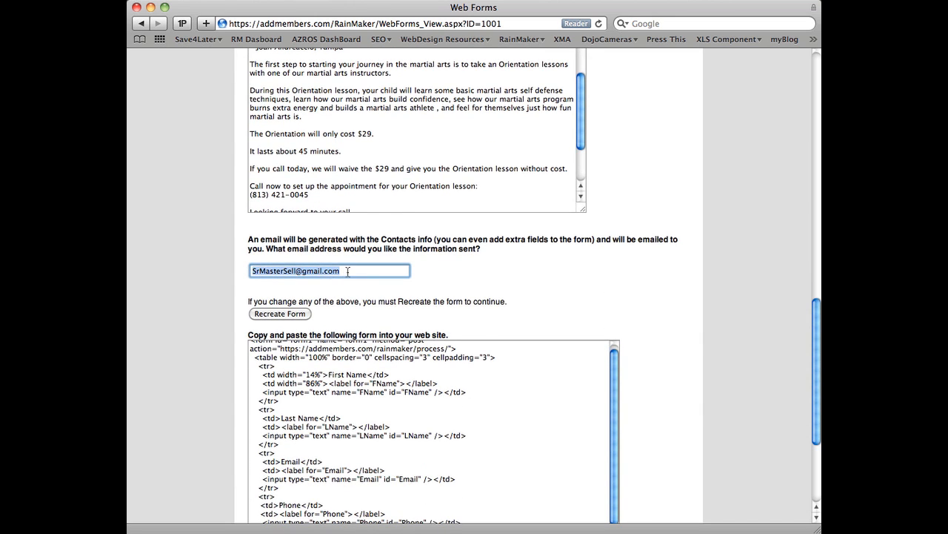
left_click(348, 272)
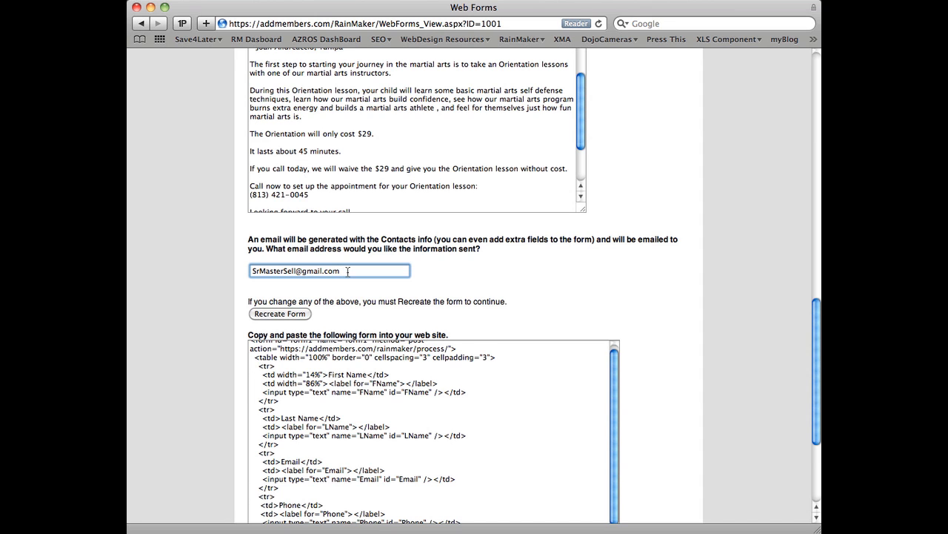
left_click(635, 295)
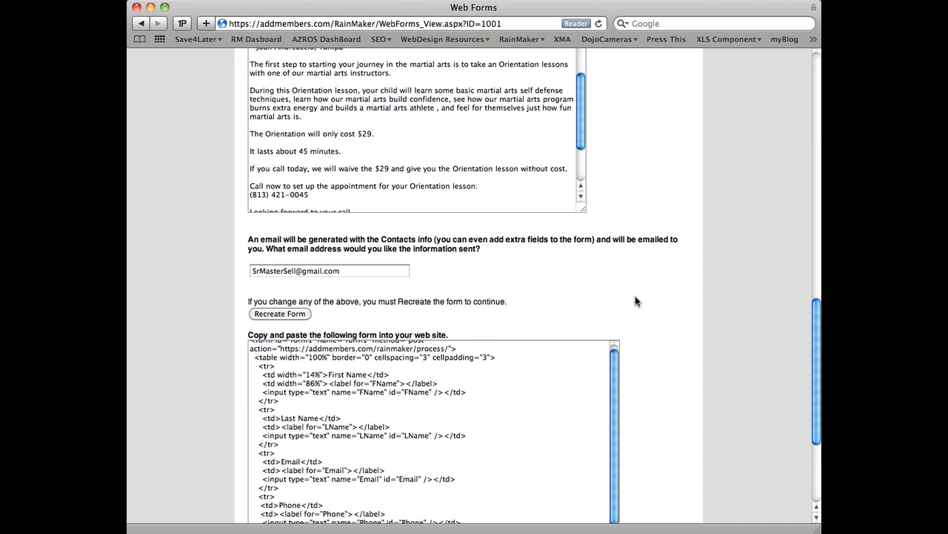
Step: Review the generated HTML form code and copy the section from the Phone row through the hidden fields
scroll(635, 296, "down", 5)
left_click_drag(620, 295, 618, 265)
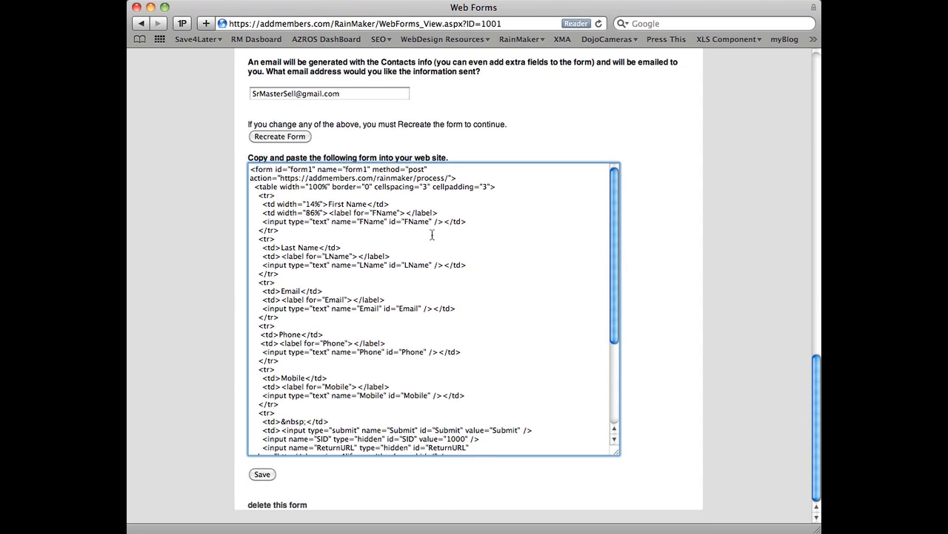
left_click_drag(250, 169, 302, 473)
scroll(302, 473, "up", 1)
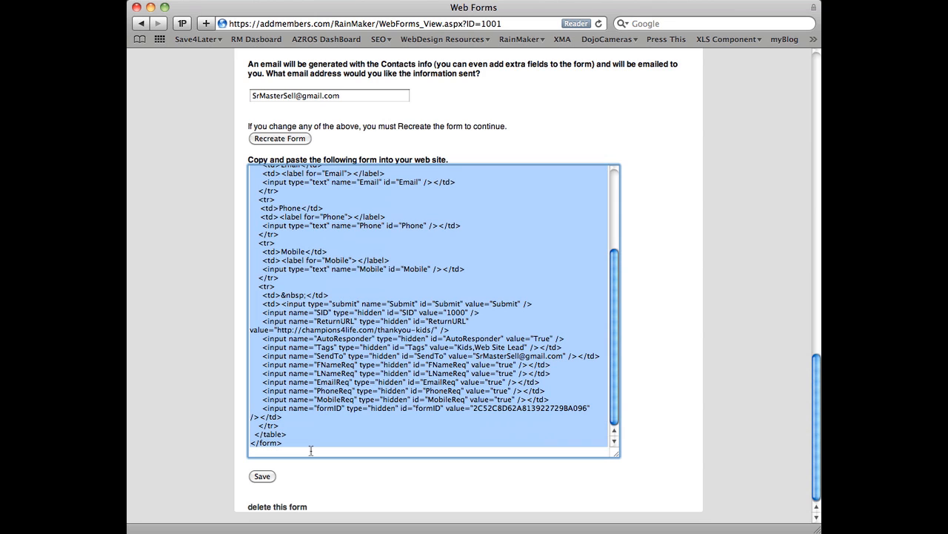
left_click(354, 327)
left_click_drag(260, 210, 318, 366)
right_click(331, 295)
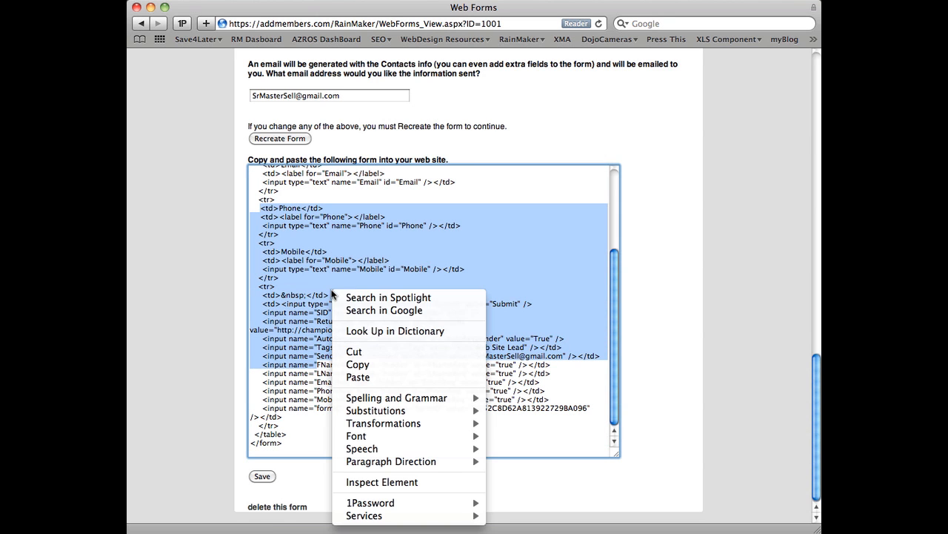
left_click(395, 363)
left_click(394, 259)
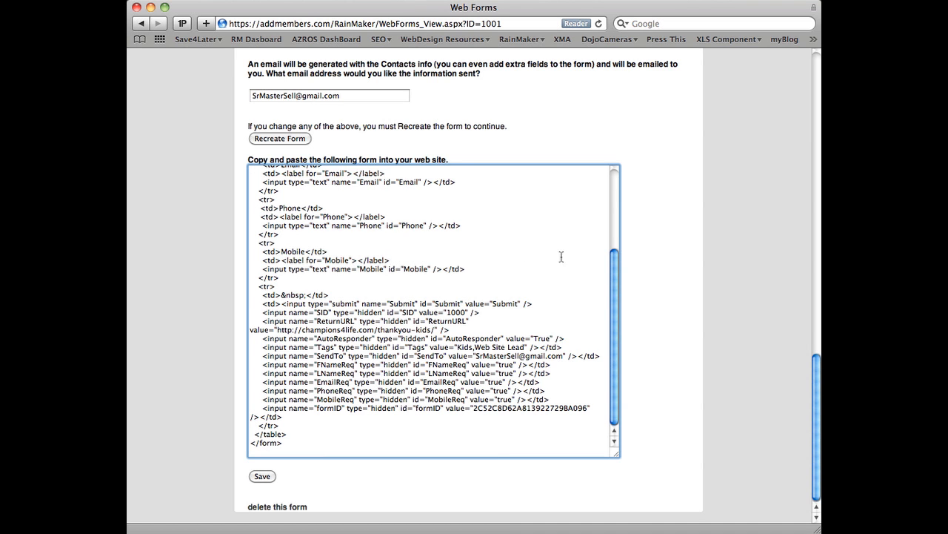
left_click(639, 249)
Step: Return to RainMaker's main menu and open the Prospect Manager
scroll(639, 249, "up", 20)
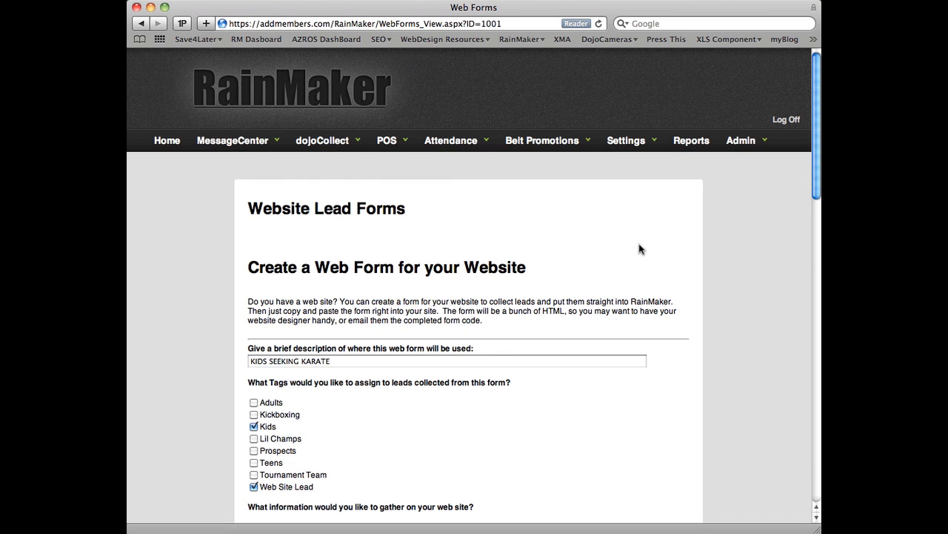
scroll(638, 248, "down", 1)
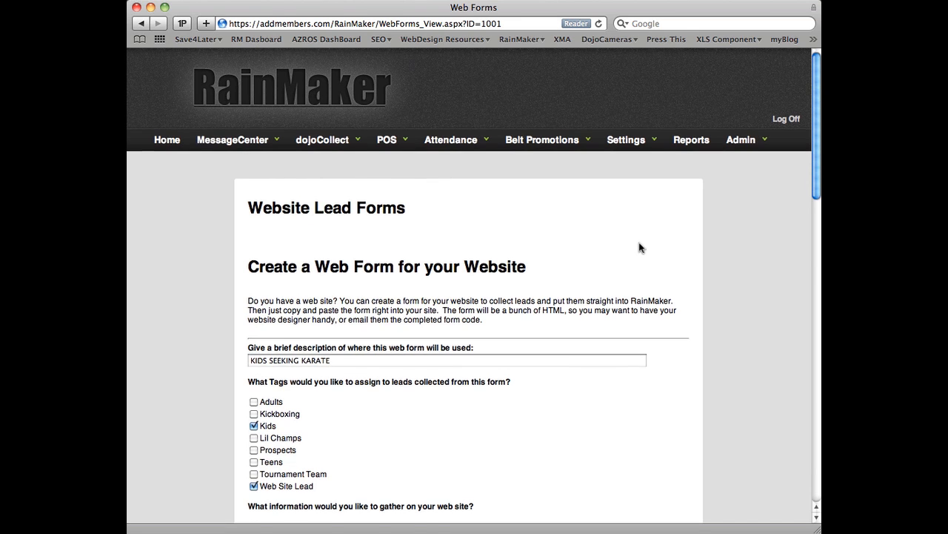
left_click(168, 139)
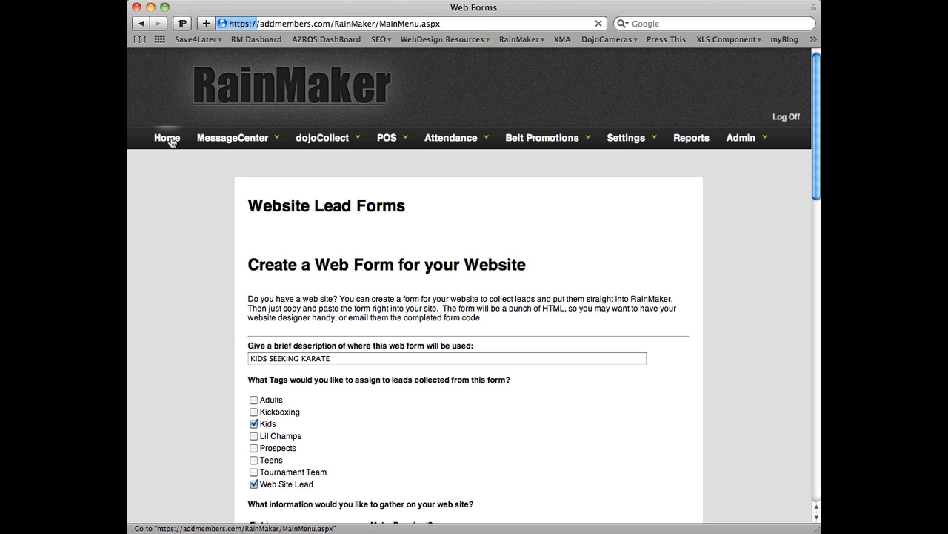
key("Escape")
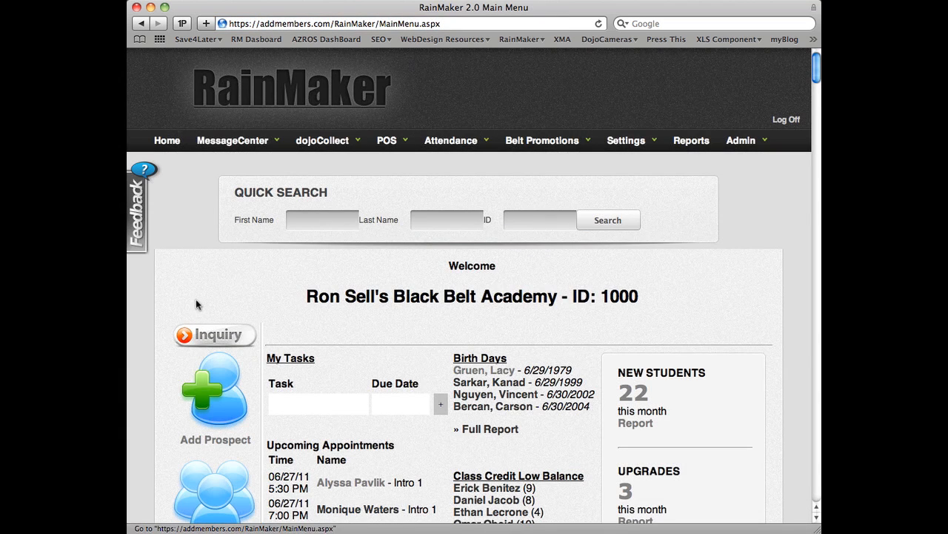
scroll(203, 322, "down", 2)
scroll(204, 323, "down", 5)
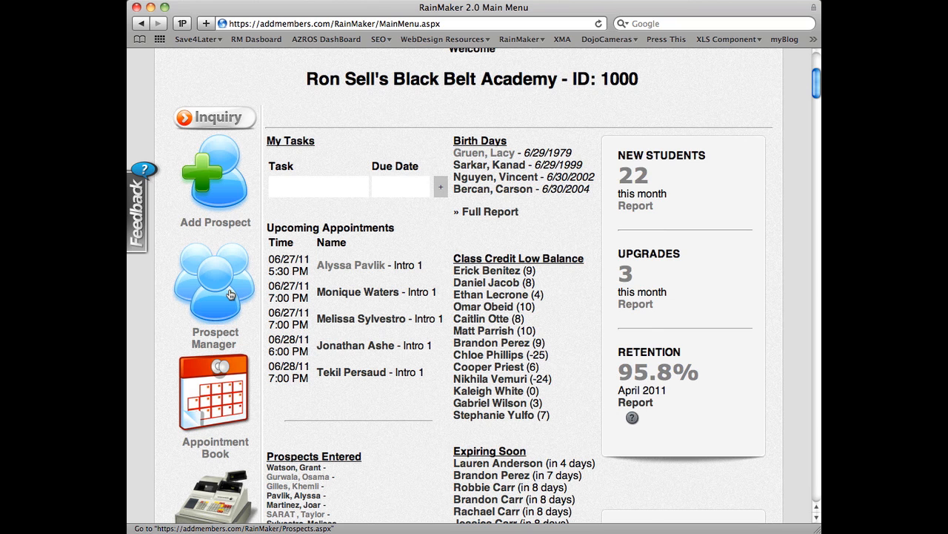
scroll(230, 294, "down", 1)
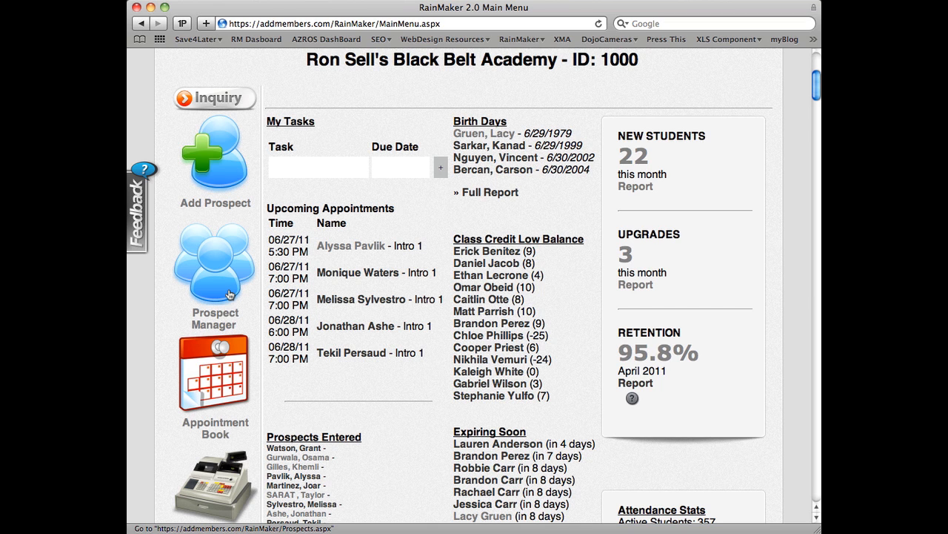
left_click(224, 315)
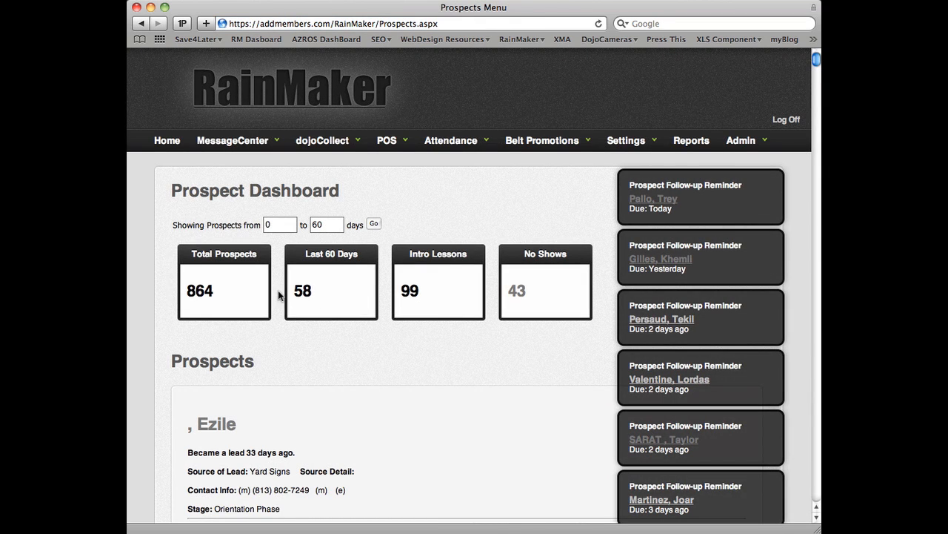
Step: Show prospects from 0 to 10 days and check the Last 10 Days and Intro Lessons figures
left_click_drag(328, 223, 302, 225)
type("10")
left_click(374, 224)
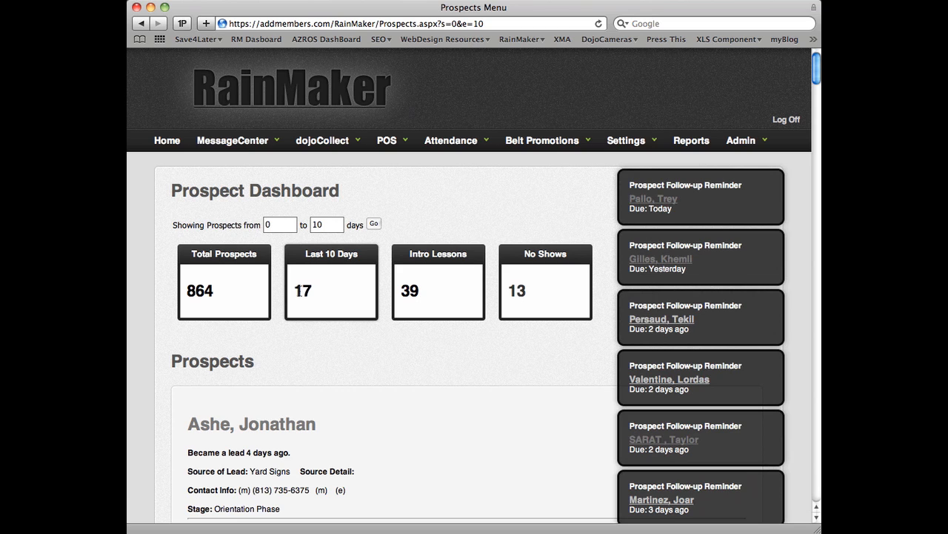
double_click(298, 291)
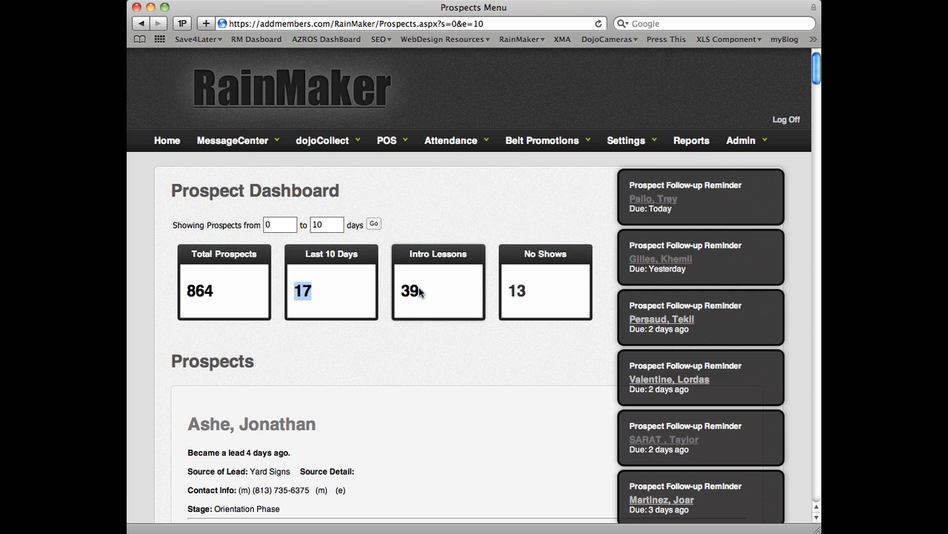
left_click_drag(420, 291, 401, 291)
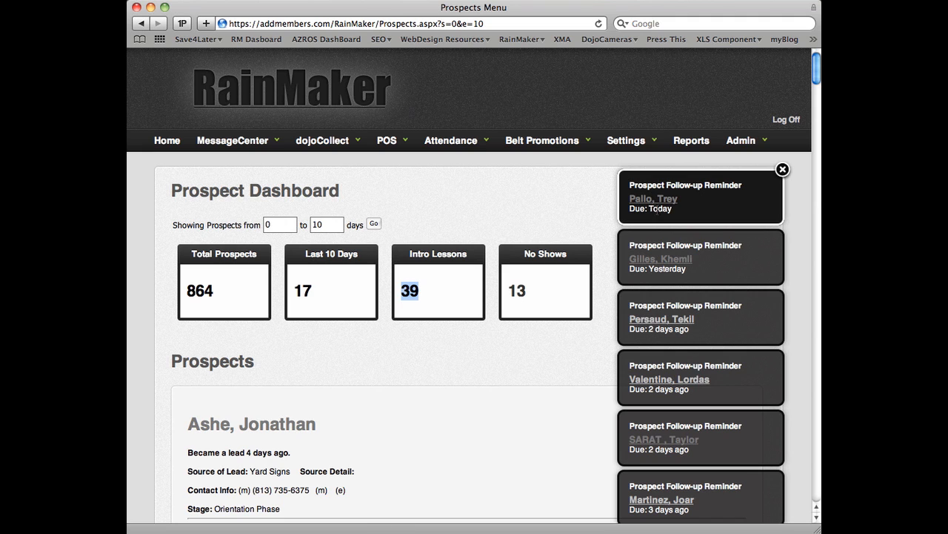
Step: Dismiss the prospect follow-up reminders on the Prospect Dashboard
left_click(781, 171)
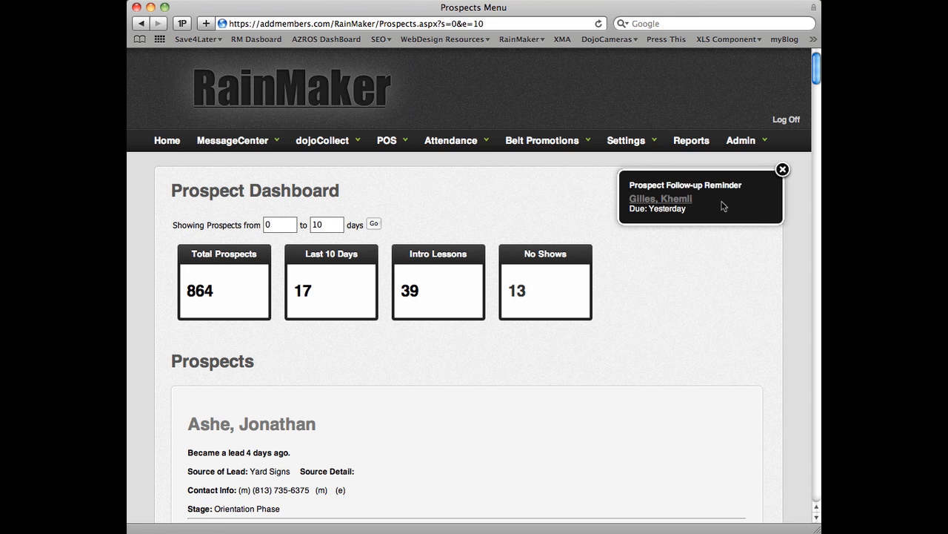
left_click(783, 170)
Step: Browse the first prospect records, examining their lead source, stage, notes and appointments
scroll(337, 376, "down", 2)
scroll(337, 377, "down", 5)
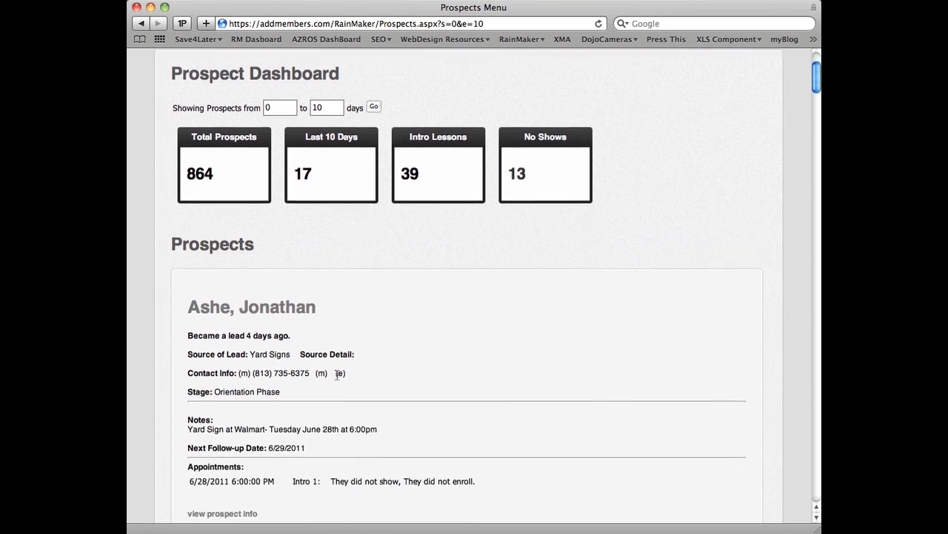
scroll(337, 376, "down", 2)
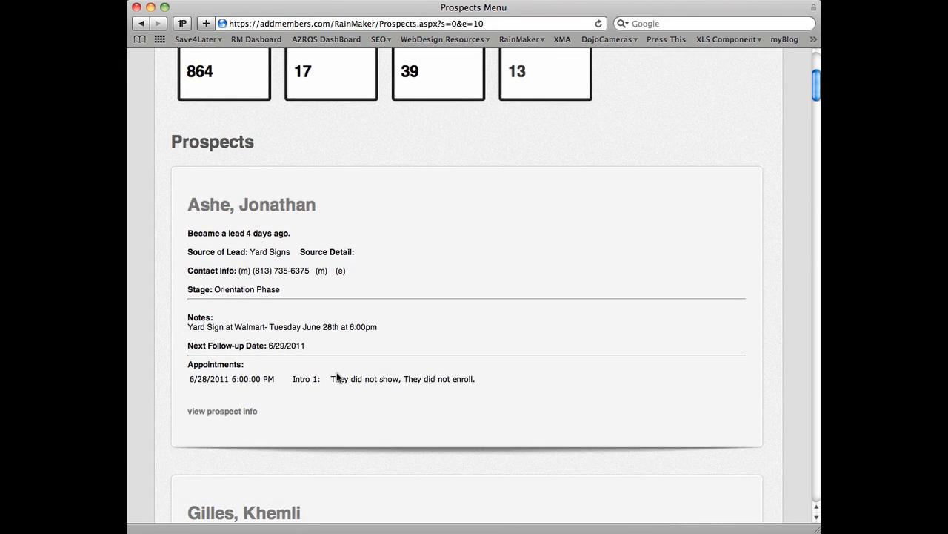
scroll(335, 375, "up", 2)
scroll(334, 375, "down", 1)
scroll(333, 372, "down", 10)
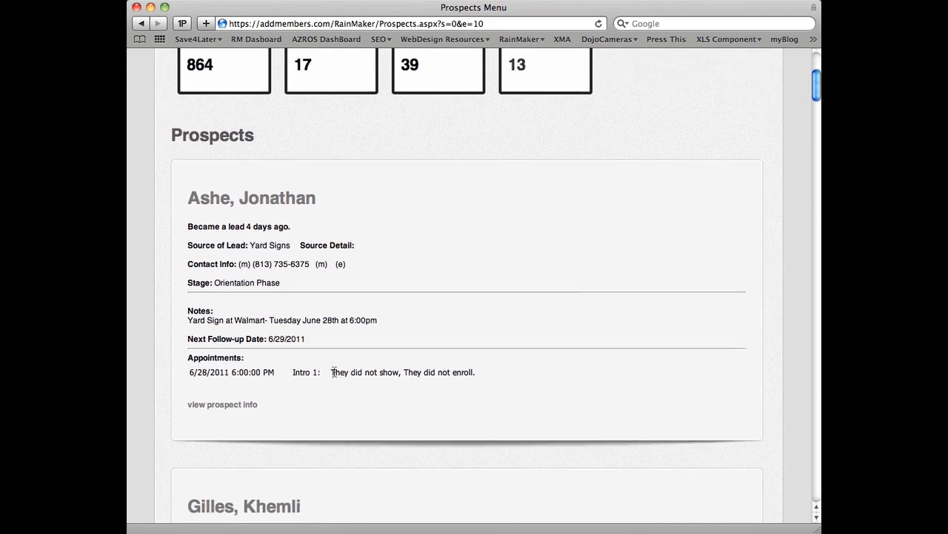
scroll(335, 371, "down", 2)
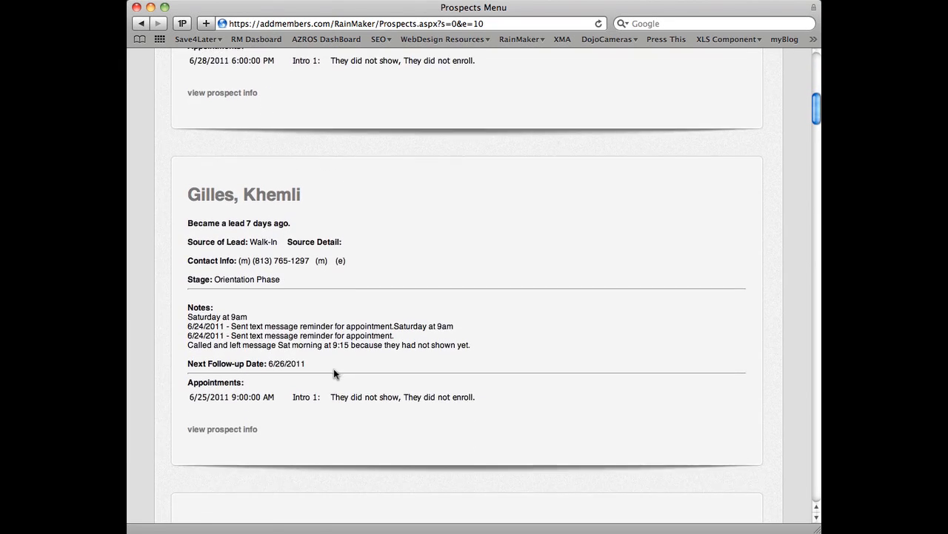
scroll(334, 368, "down", 9)
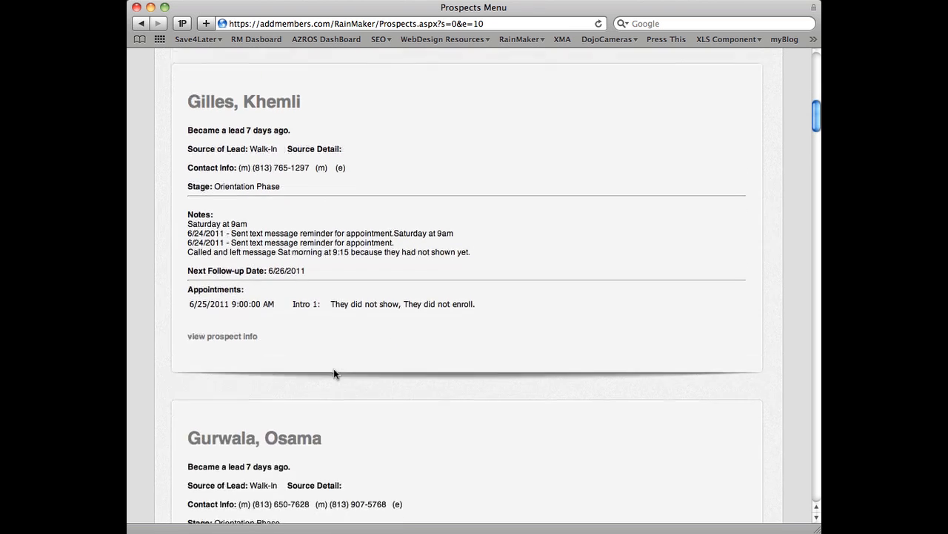
scroll(333, 370, "down", 3)
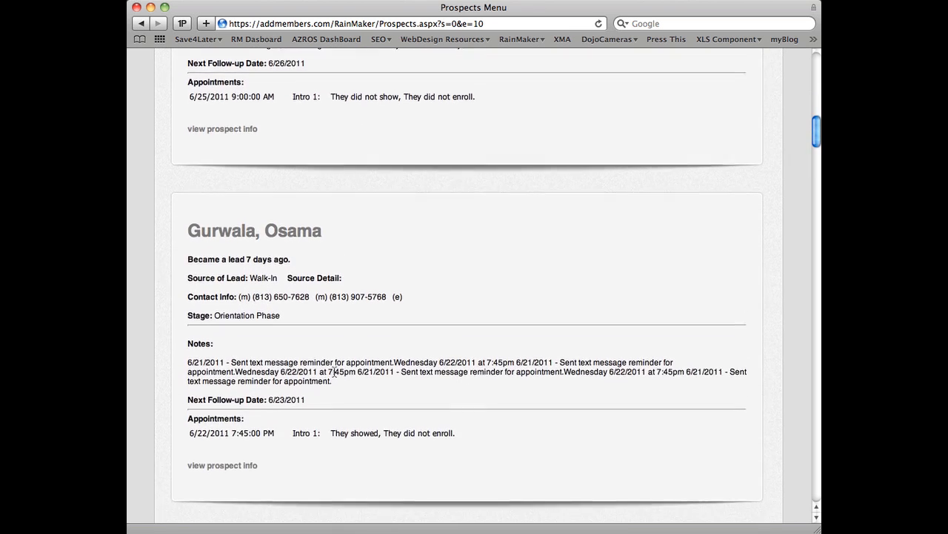
scroll(334, 369, "down", 1)
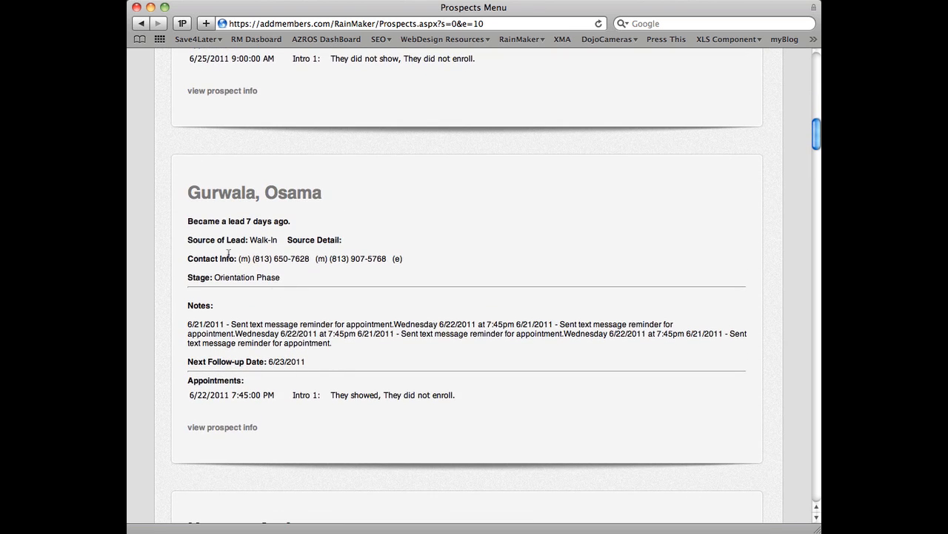
Step: Examine a walk-in prospect's lead source, text message reminder notes and appointment outcome, and continue to the following record
left_click_drag(208, 221, 278, 240)
scroll(271, 277, "down", 1)
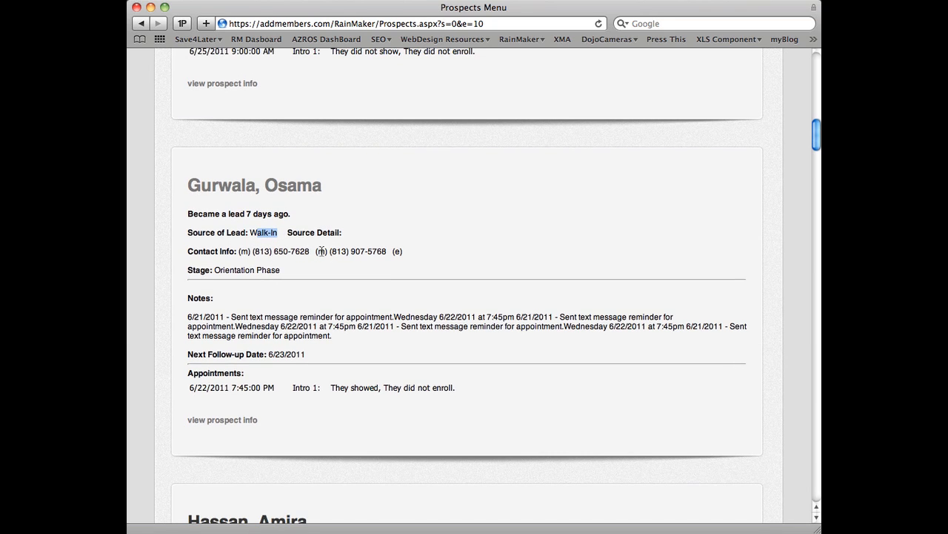
scroll(384, 251, "down", 3)
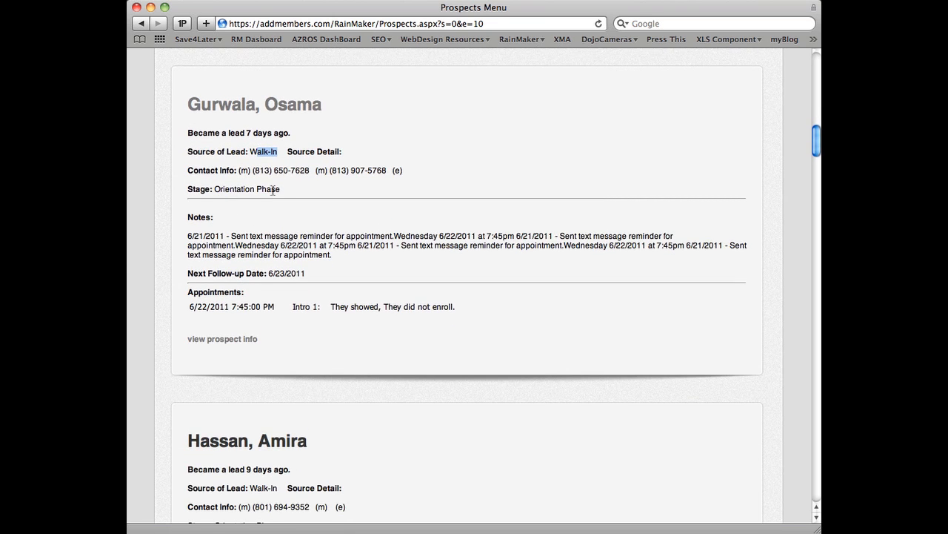
scroll(234, 200, "down", 1)
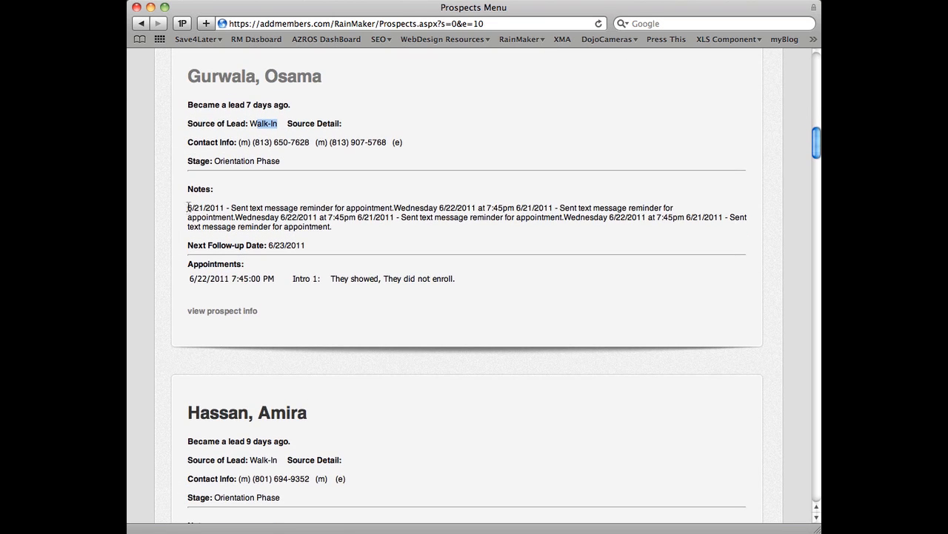
left_click_drag(233, 206, 395, 208)
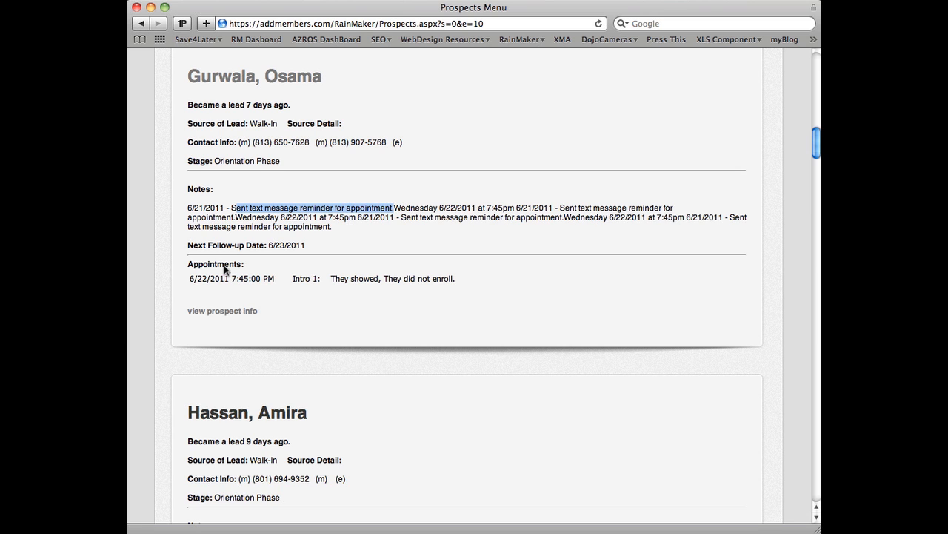
scroll(223, 264, "down", 3)
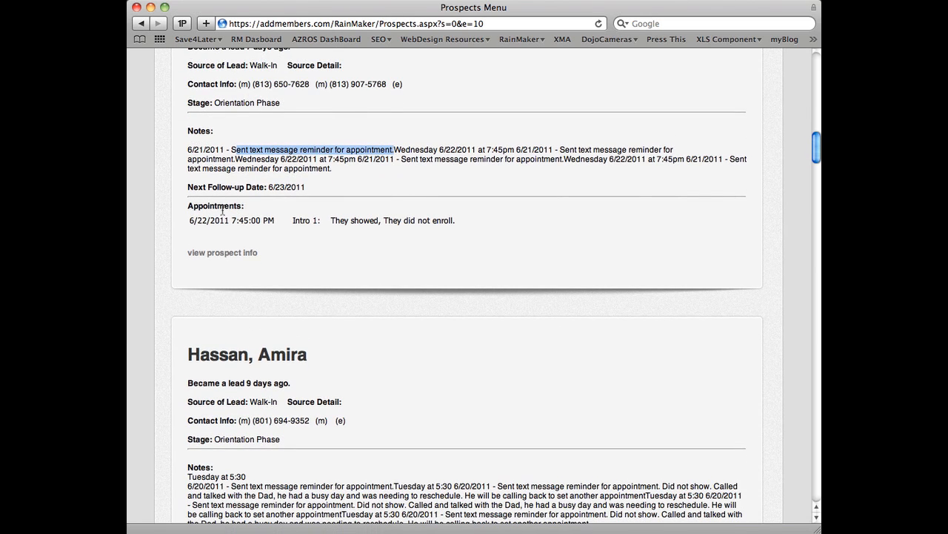
scroll(292, 194, "down", 1)
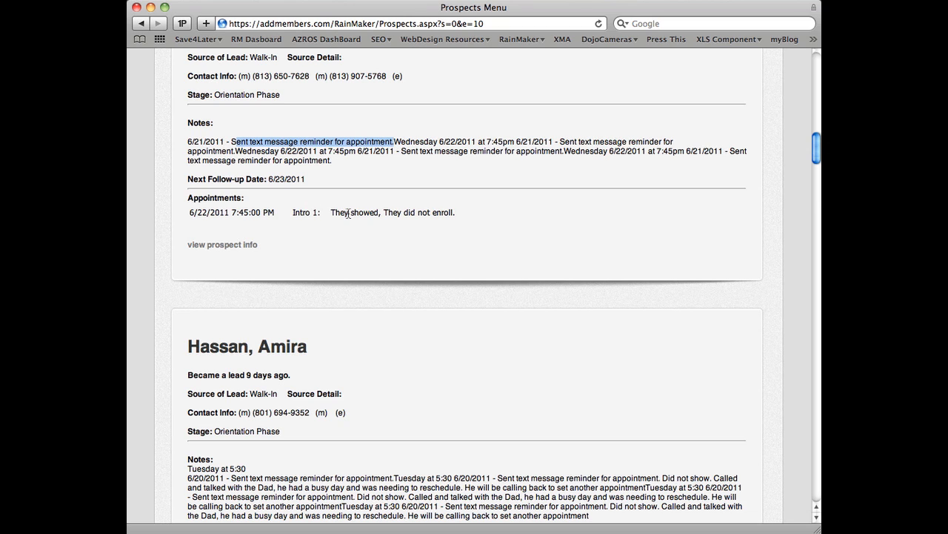
scroll(450, 215, "down", 3)
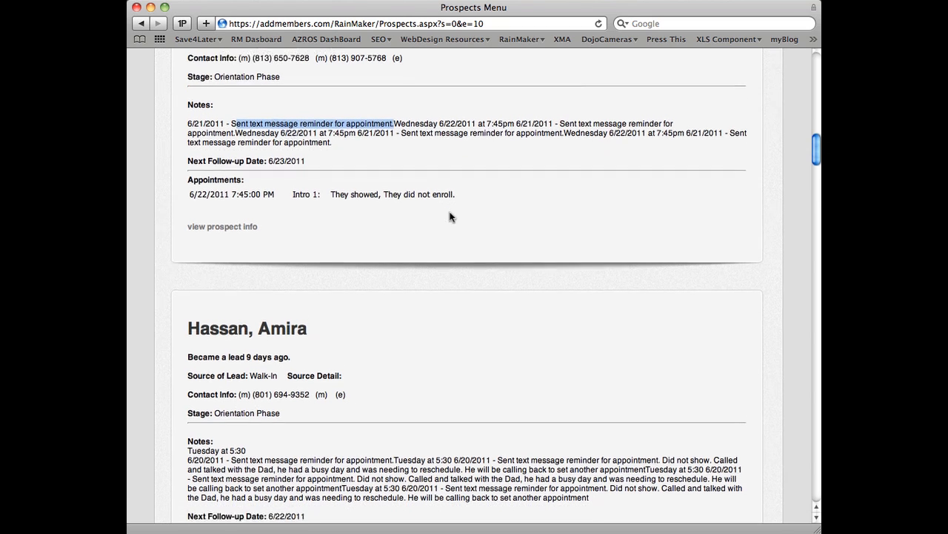
scroll(449, 216, "down", 10)
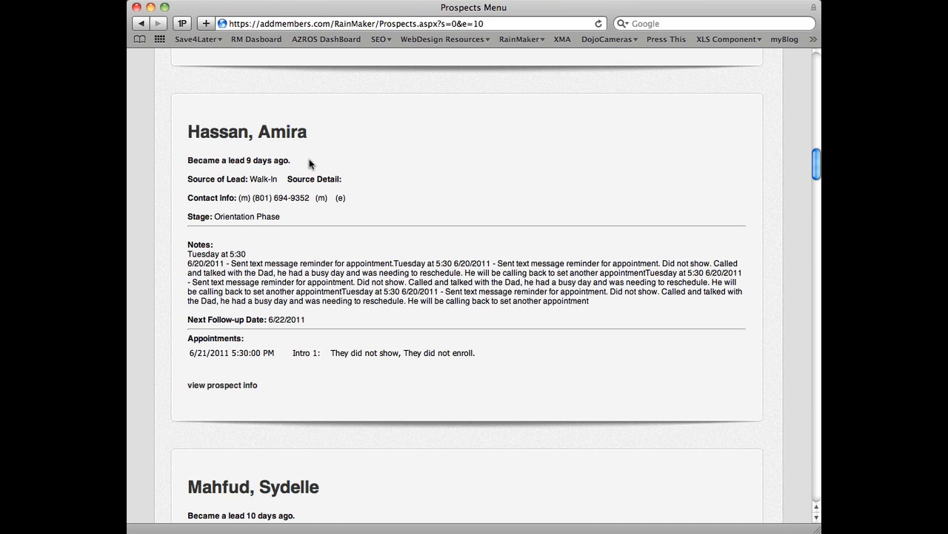
scroll(272, 319, "down", 1)
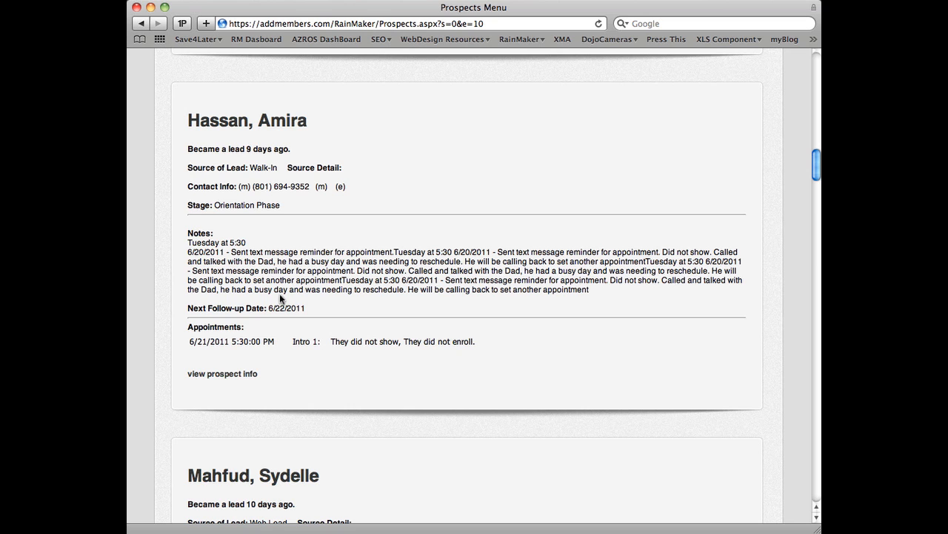
Step: Open the walk-in prospect's detail page and examine the stage options available for the prospect
scroll(251, 203, "down", 1)
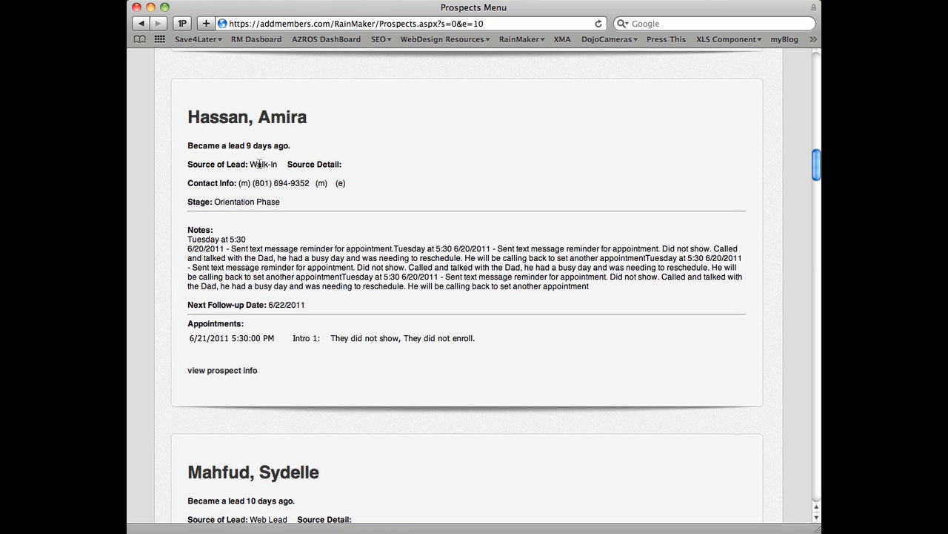
left_click(227, 372)
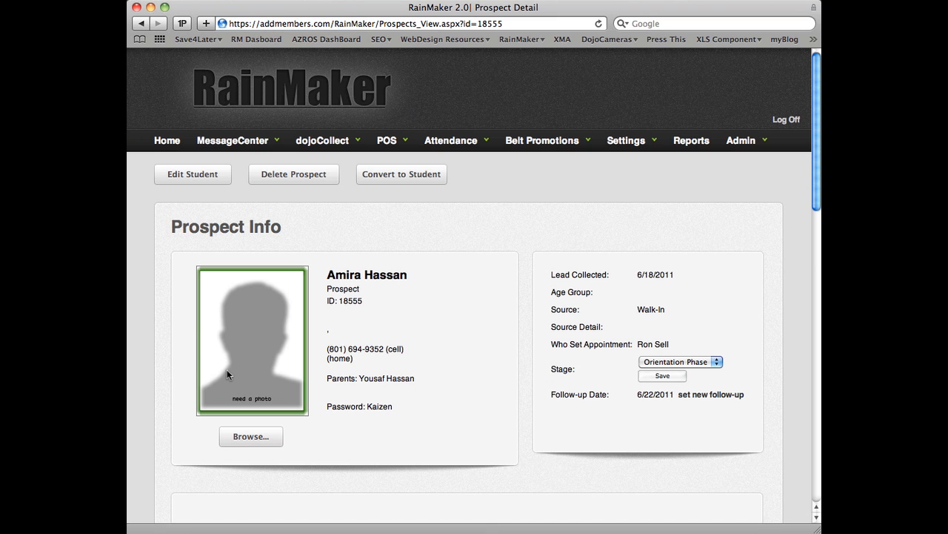
scroll(438, 324, "down", 3)
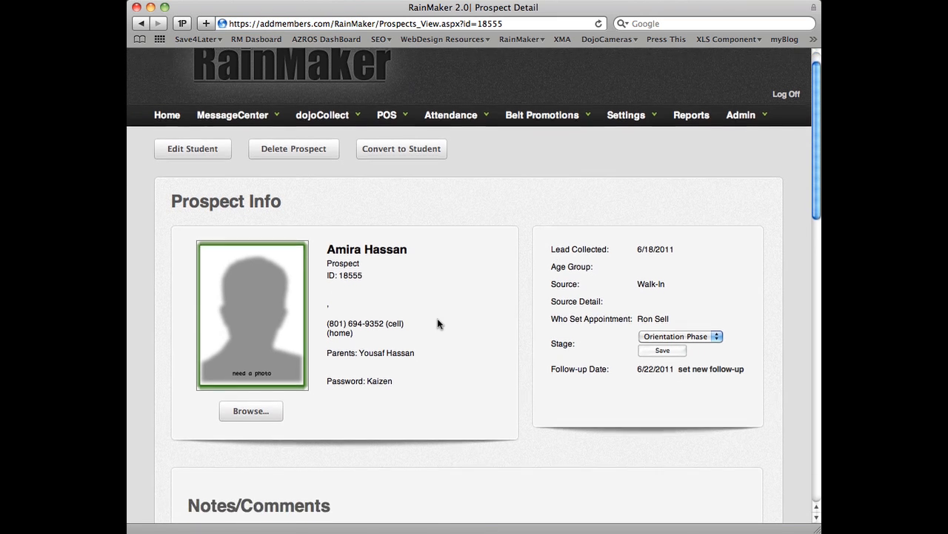
scroll(436, 318, "down", 1)
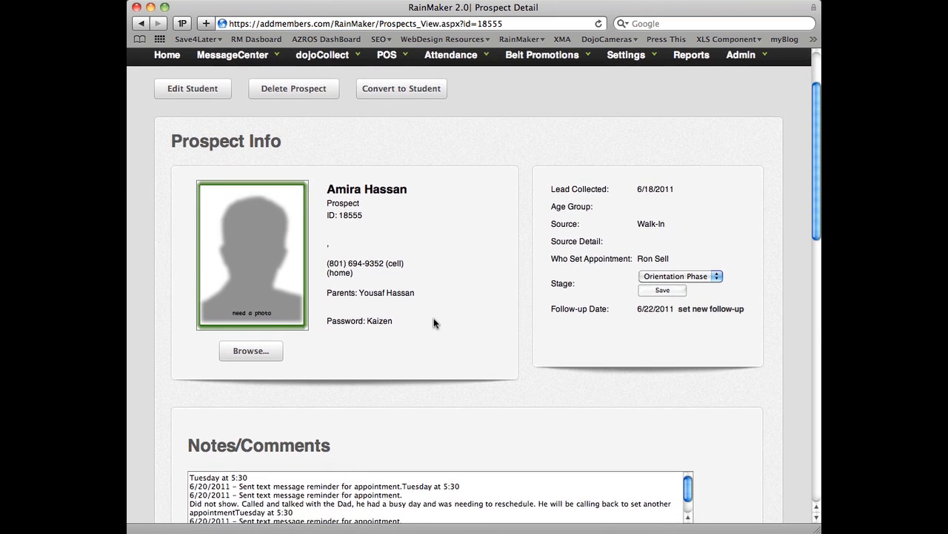
scroll(445, 321, "down", 2)
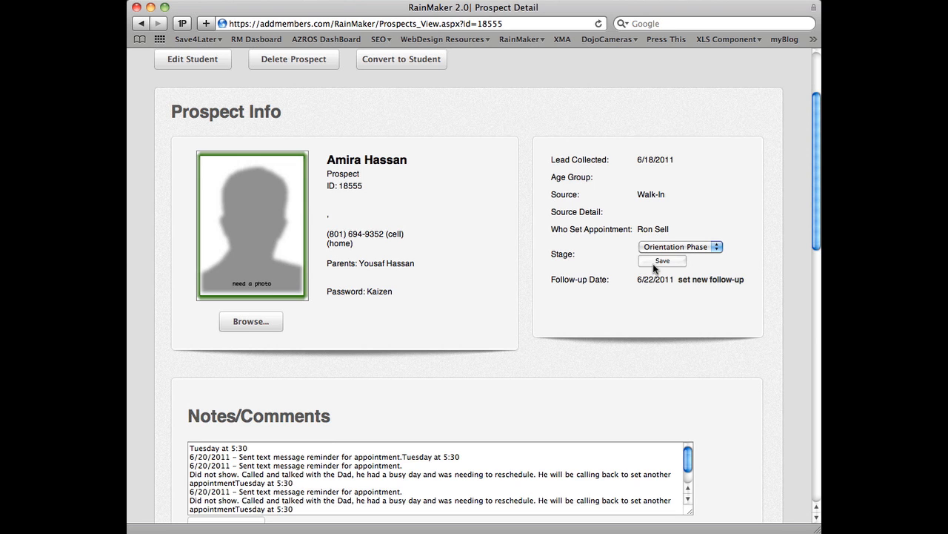
left_click(715, 249)
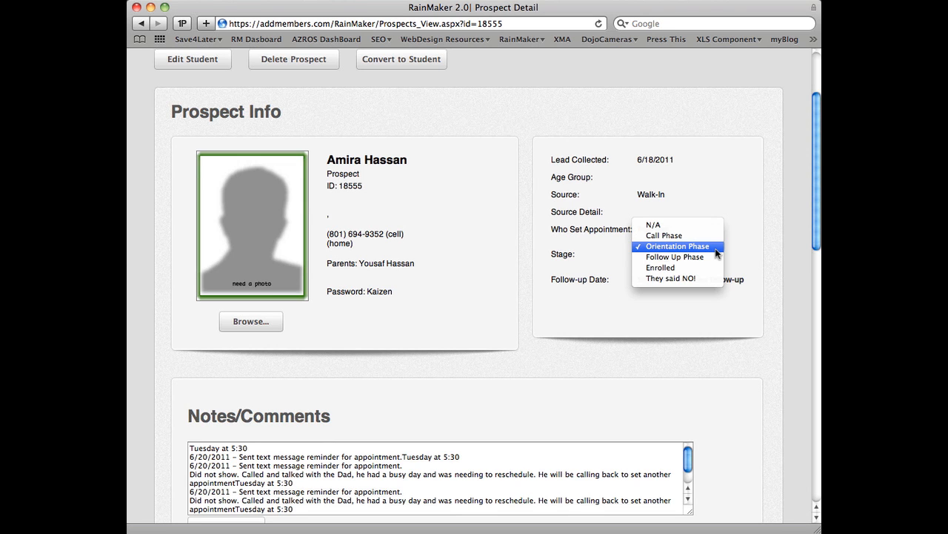
left_click(740, 152)
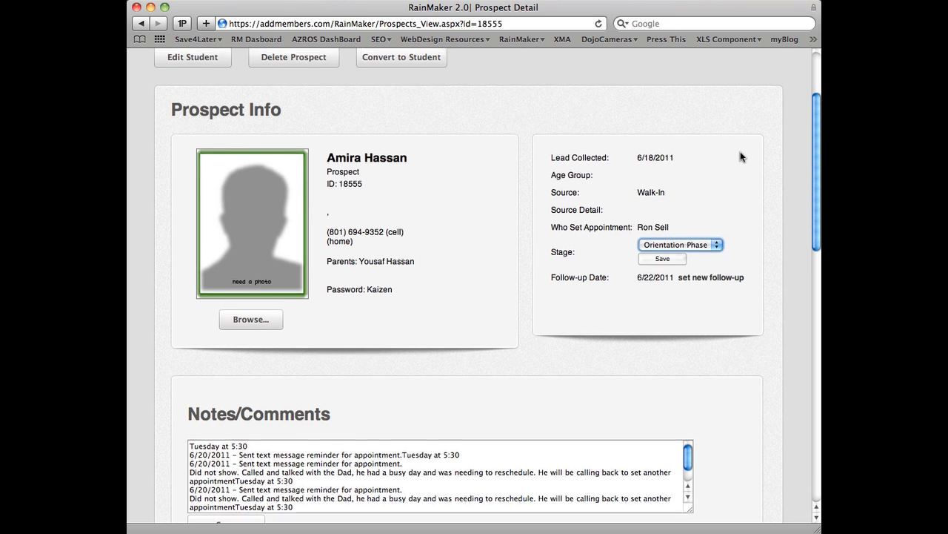
Step: Review the prospect's SMS and email history and check the Showed and Enrolled values of the Intro 1 appointment
scroll(741, 151, "down", 15)
scroll(741, 157, "down", 3)
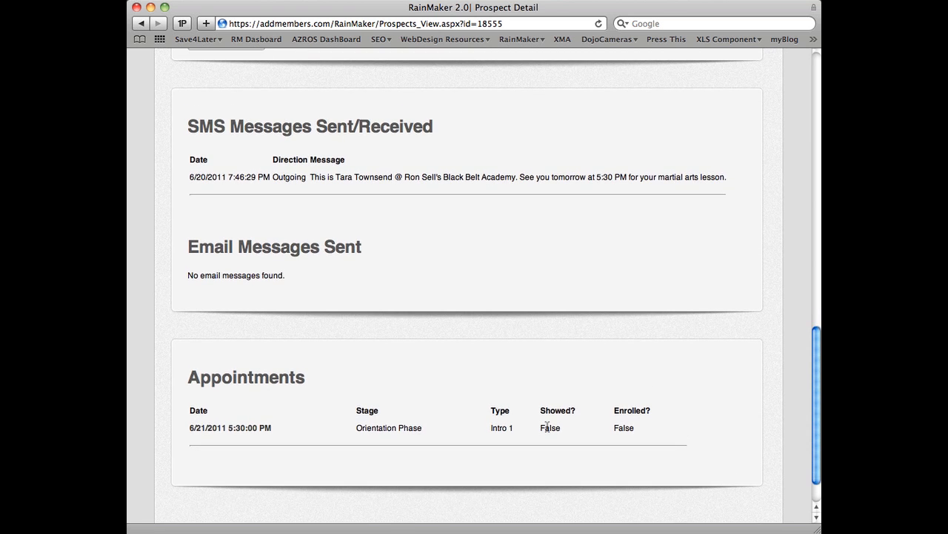
left_click_drag(542, 428, 561, 428)
double_click(621, 427)
scroll(667, 413, "up", 20)
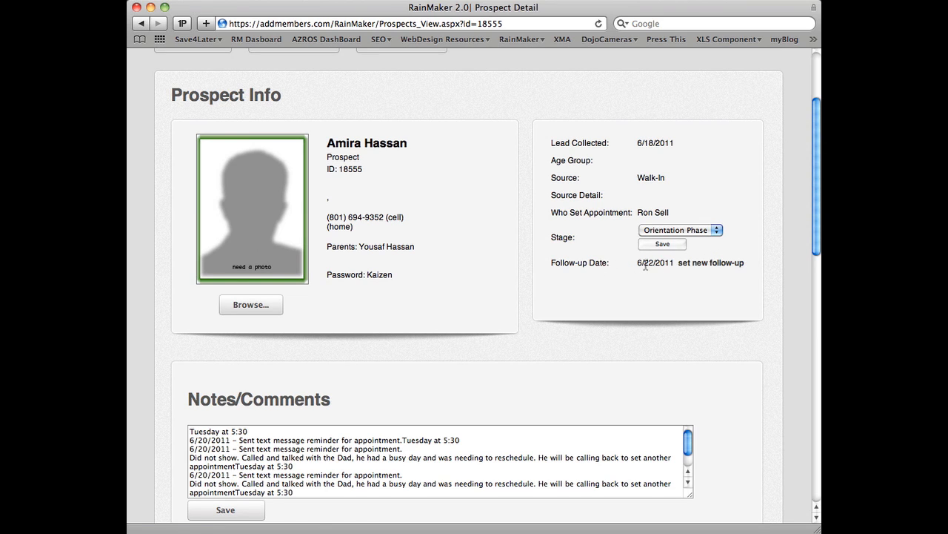
Step: Set the prospect's new follow-up date to 6/28/2011 and save it
left_click(690, 264)
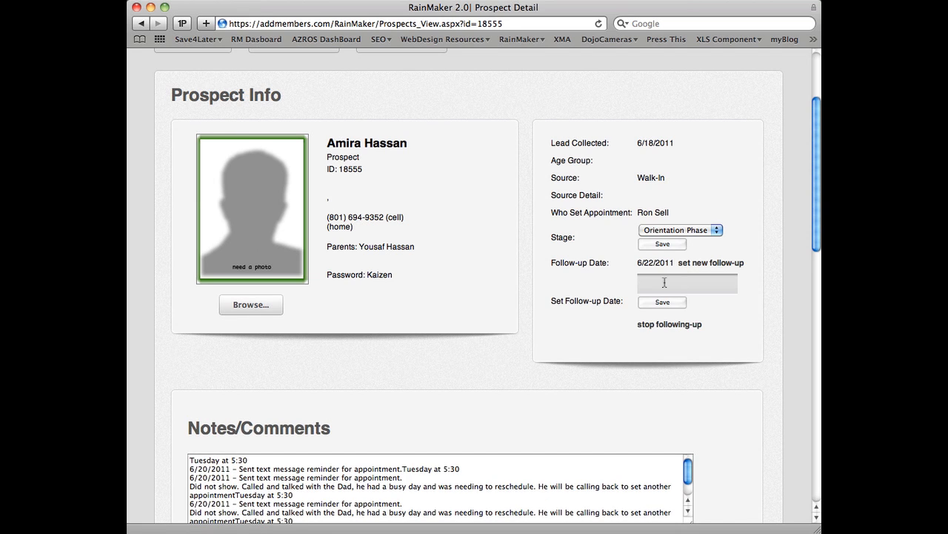
left_click(664, 282)
type("6/28/2011")
left_click(668, 303)
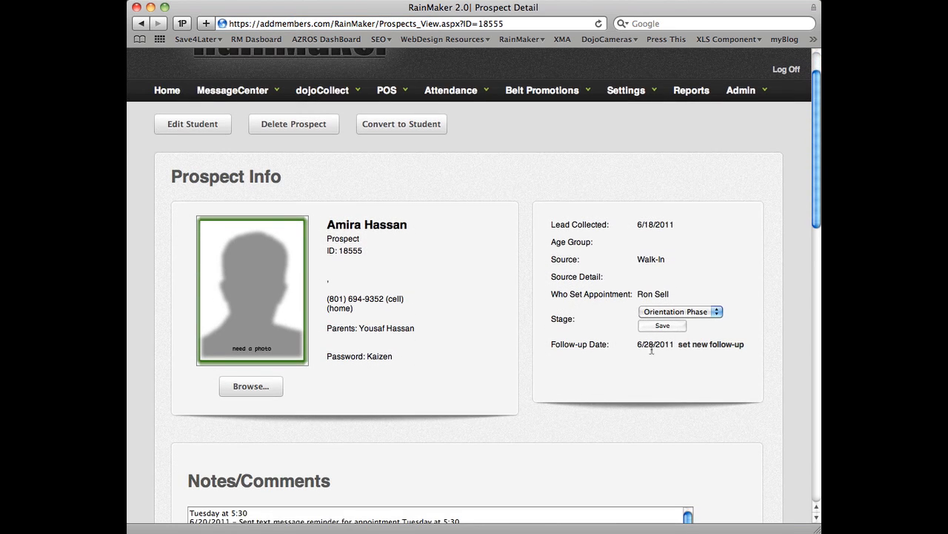
left_click_drag(638, 346, 671, 346)
Step: Show the options for changing or stopping follow-up, and read the latest note about setting another appointment
left_click(702, 345)
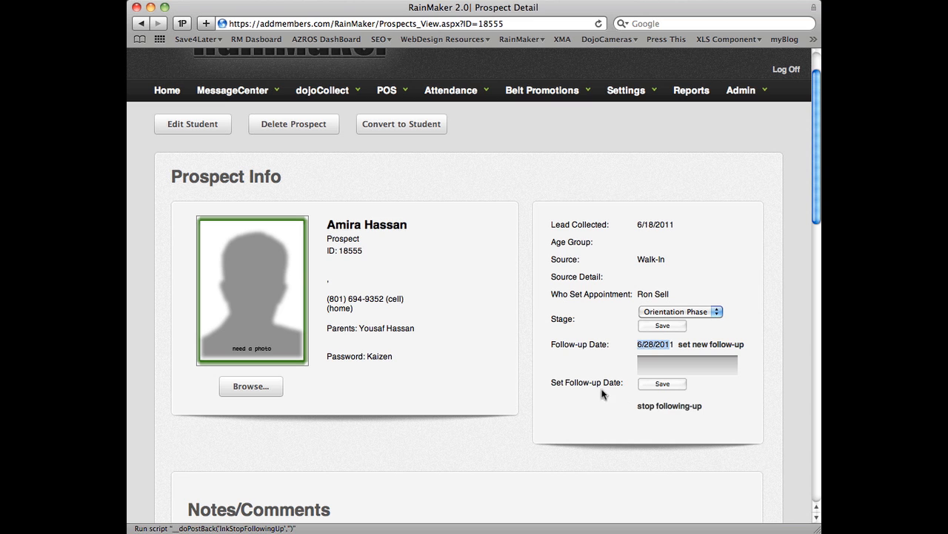
scroll(493, 166, "down", 5)
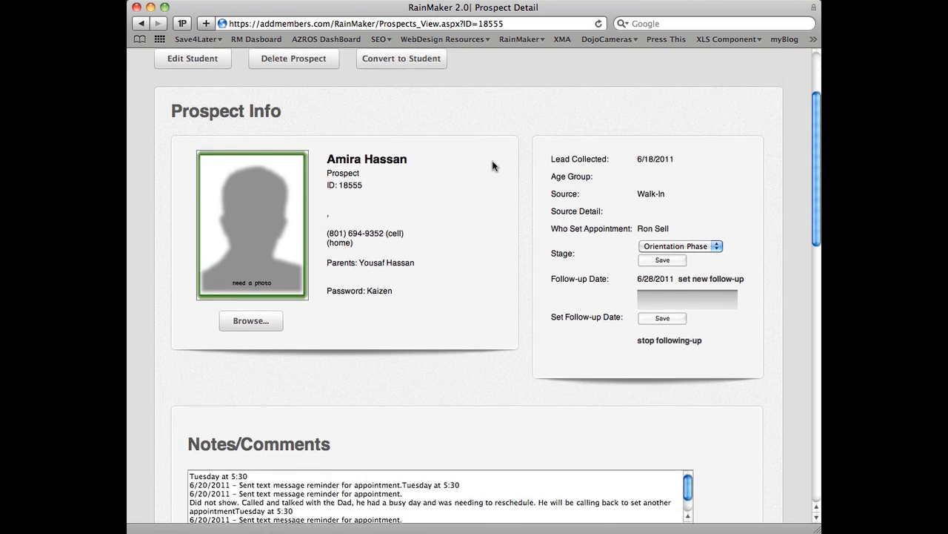
scroll(493, 162, "down", 1)
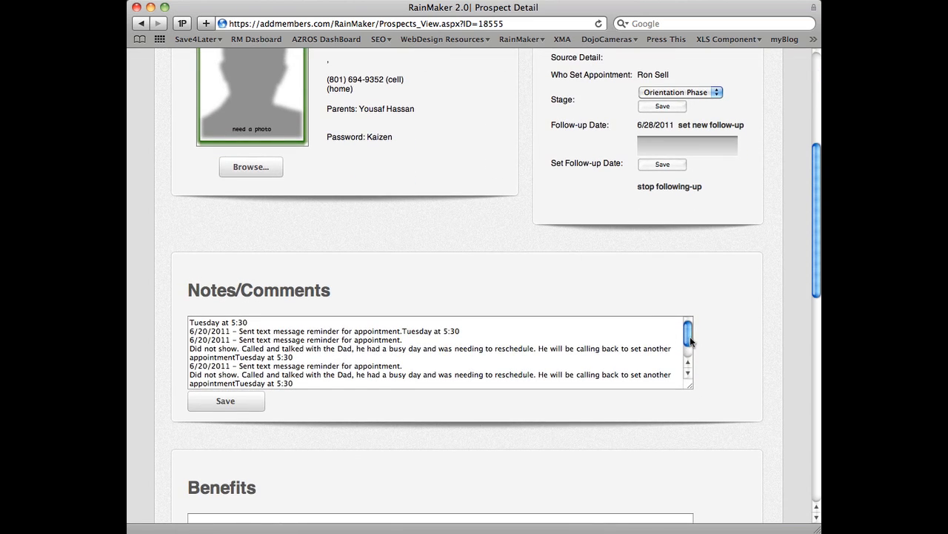
left_click_drag(690, 338, 689, 346)
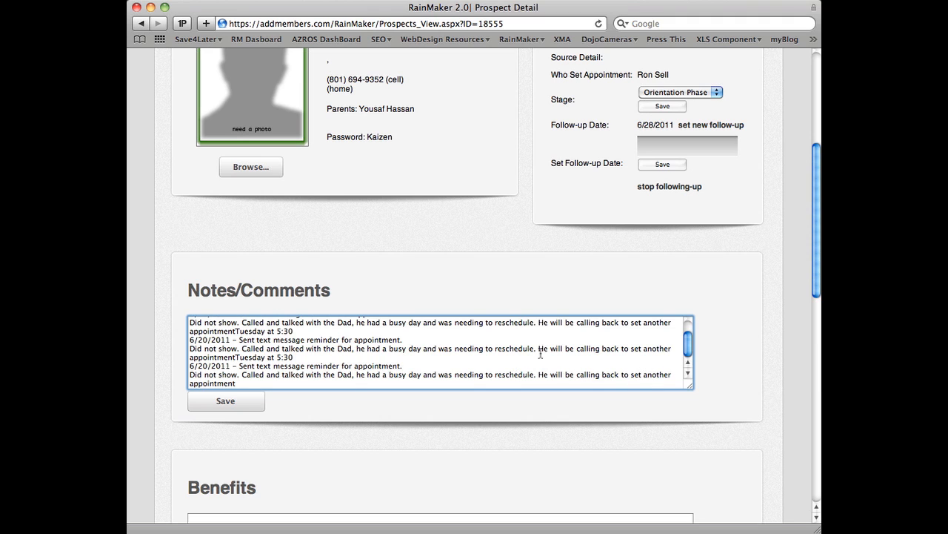
left_click_drag(538, 374, 538, 385)
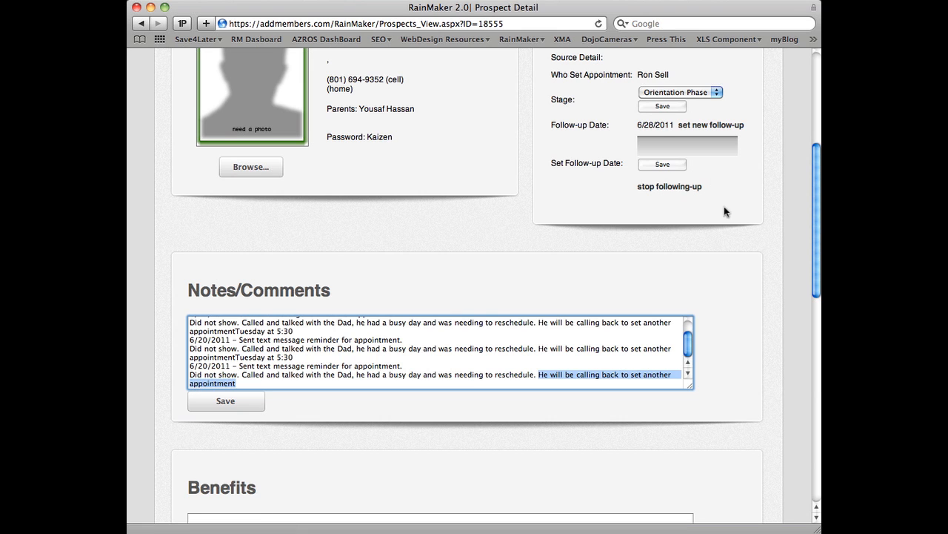
scroll(724, 206, "up", 3)
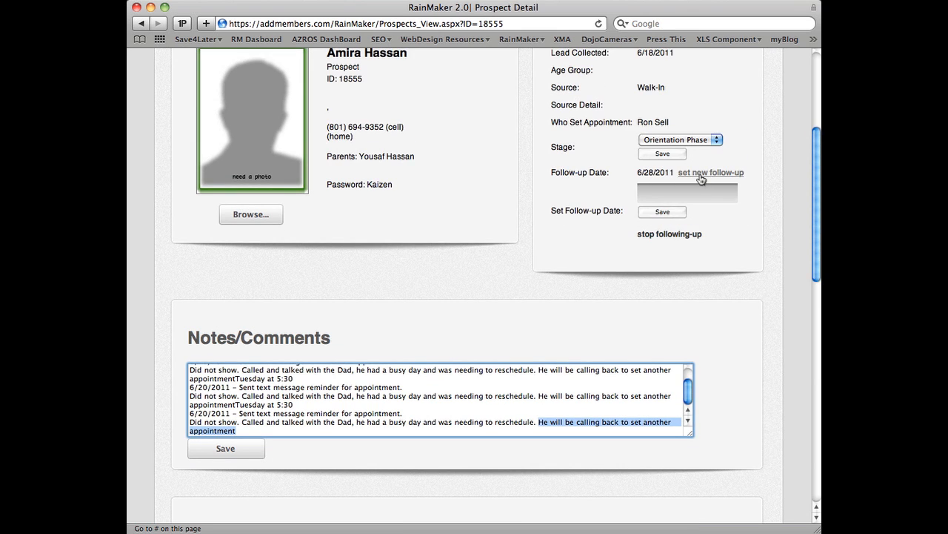
scroll(480, 190, "up", 10)
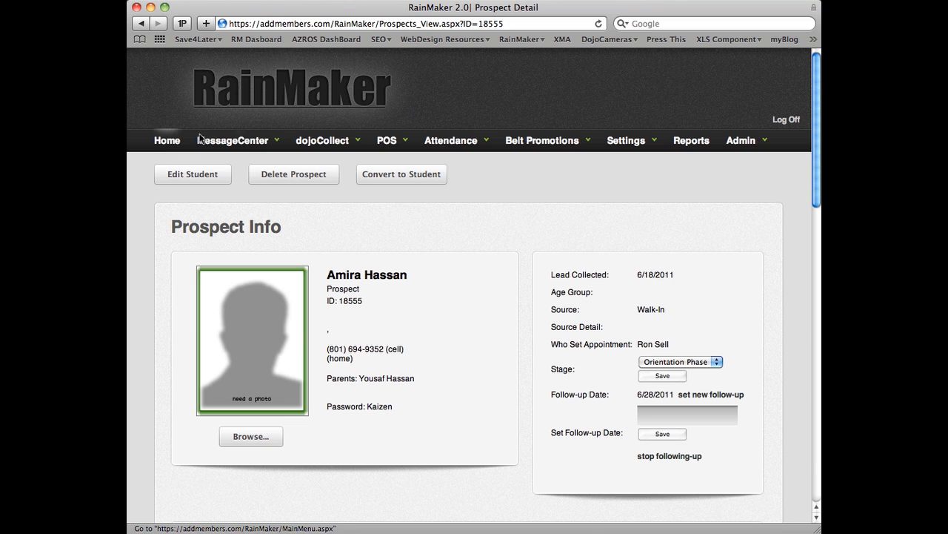
Step: Return to the Prospect Dashboard, open the No Shows list and limit the missed appointments to 0 to 10 days
left_click(142, 25)
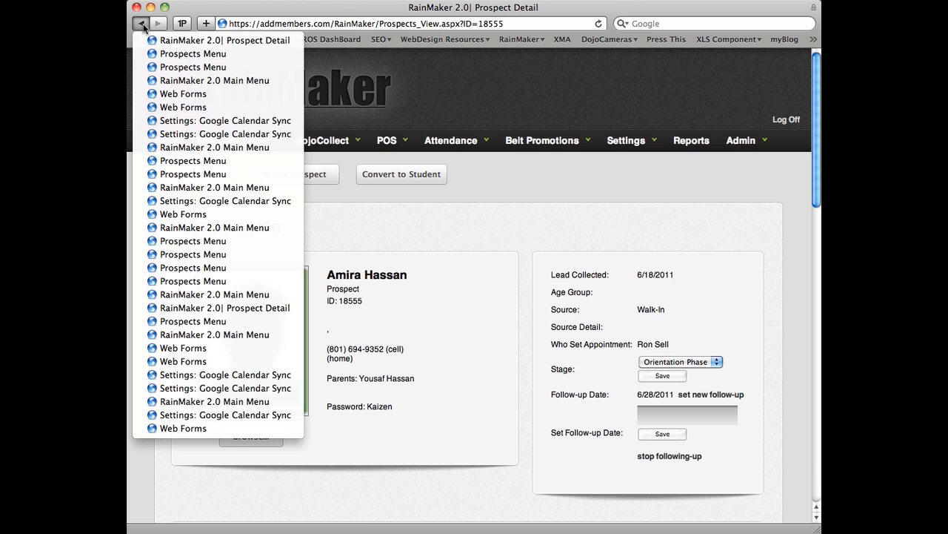
left_click(163, 67)
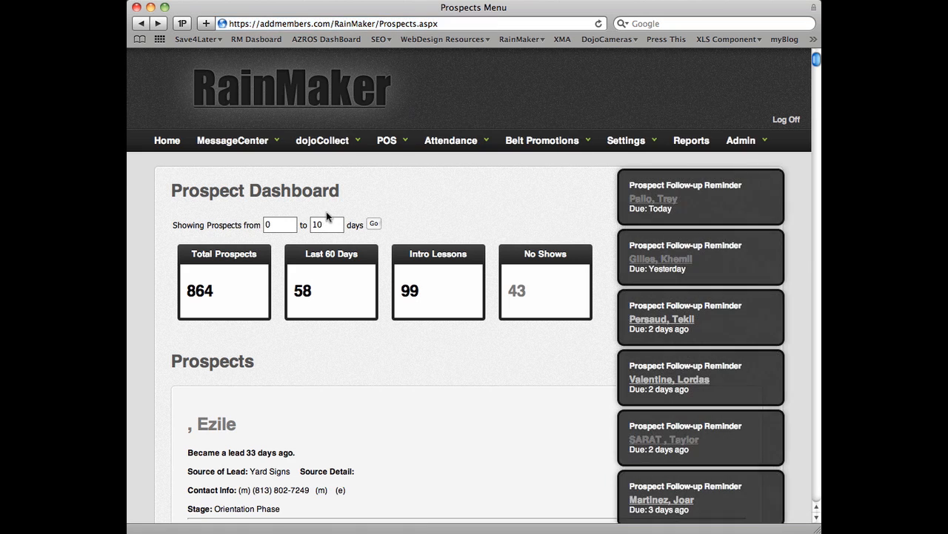
scroll(326, 213, "down", 3)
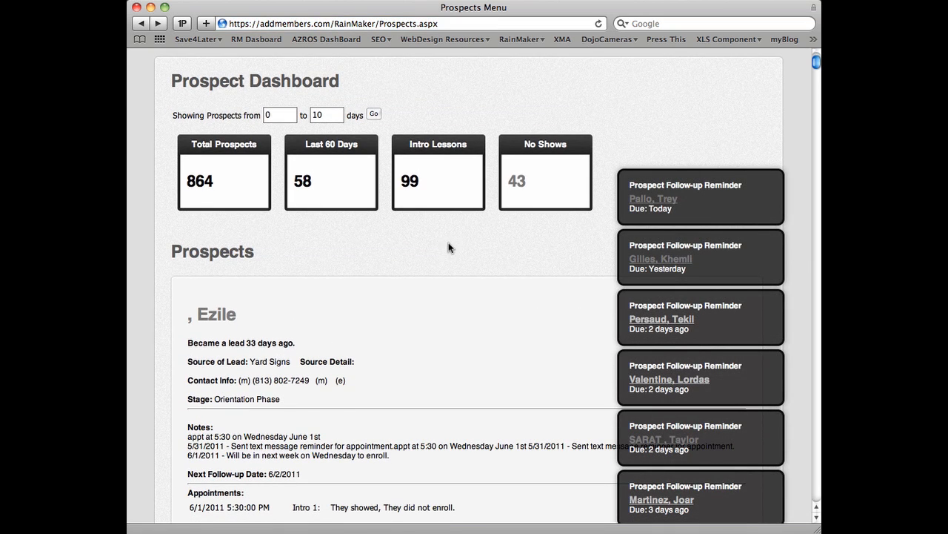
left_click(517, 184)
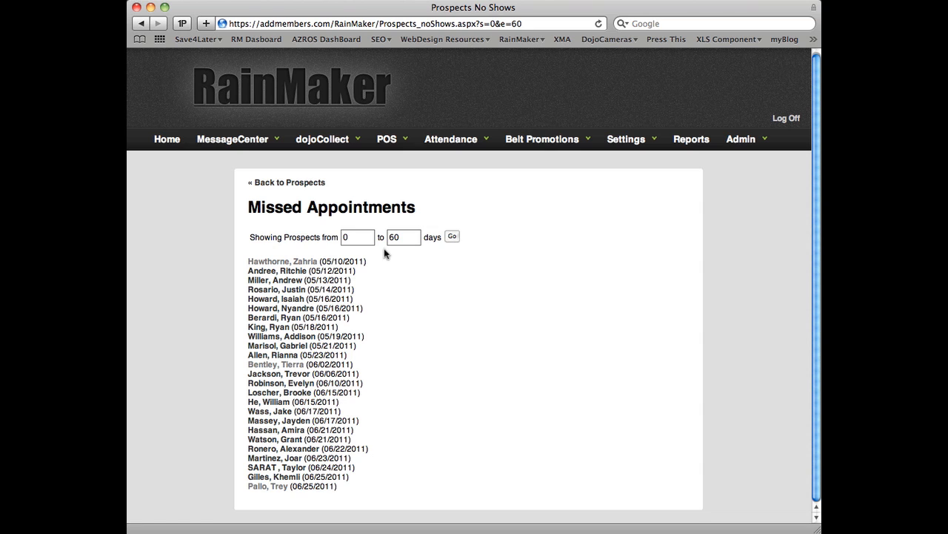
left_click_drag(402, 238, 382, 238)
type("10")
left_click(452, 236)
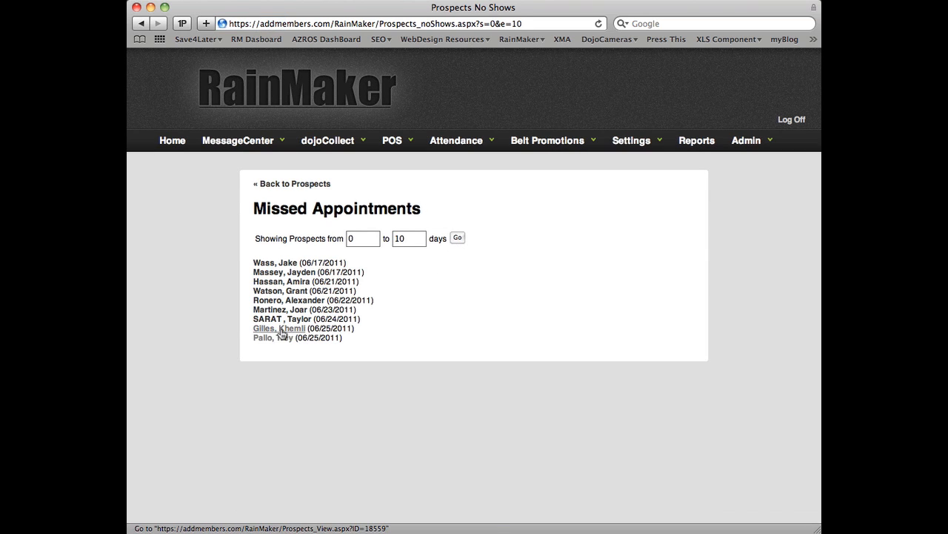
Step: Open the prospect who missed the 06/24/2011 appointment and review the contact details, stage and notes
left_click(275, 320)
scroll(360, 327, "down", 3)
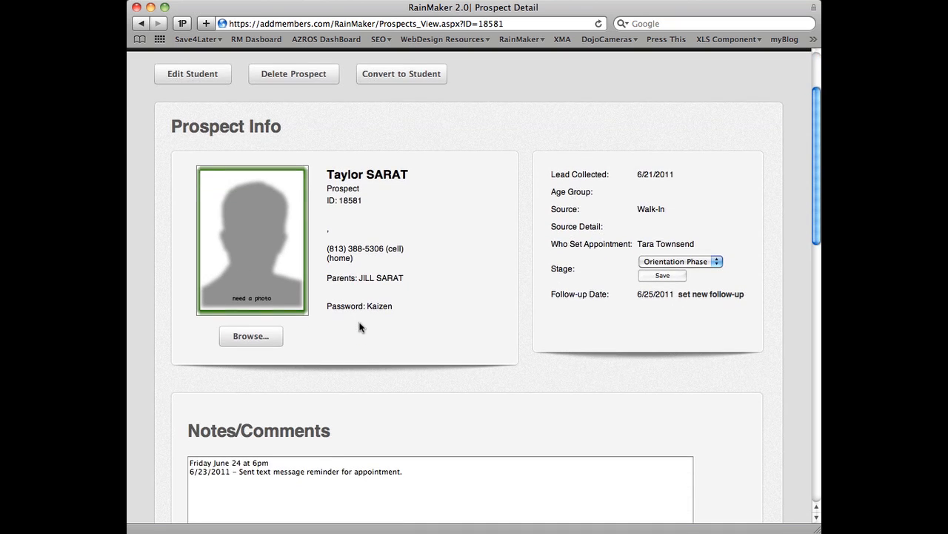
scroll(360, 327, "up", 3)
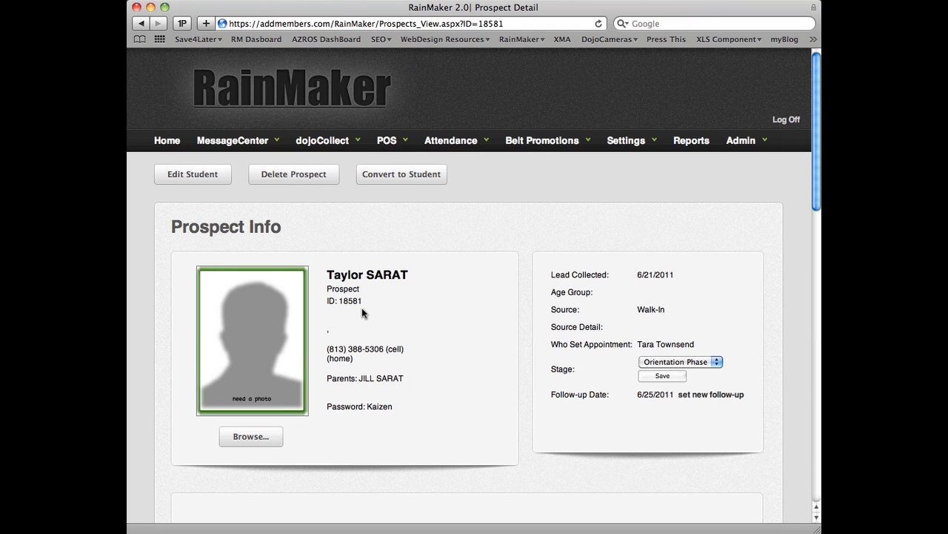
Step: Go back to the Prospect Dashboard and examine the first prospect's Intro 1 appointment outcome
left_click_drag(140, 23, 151, 68)
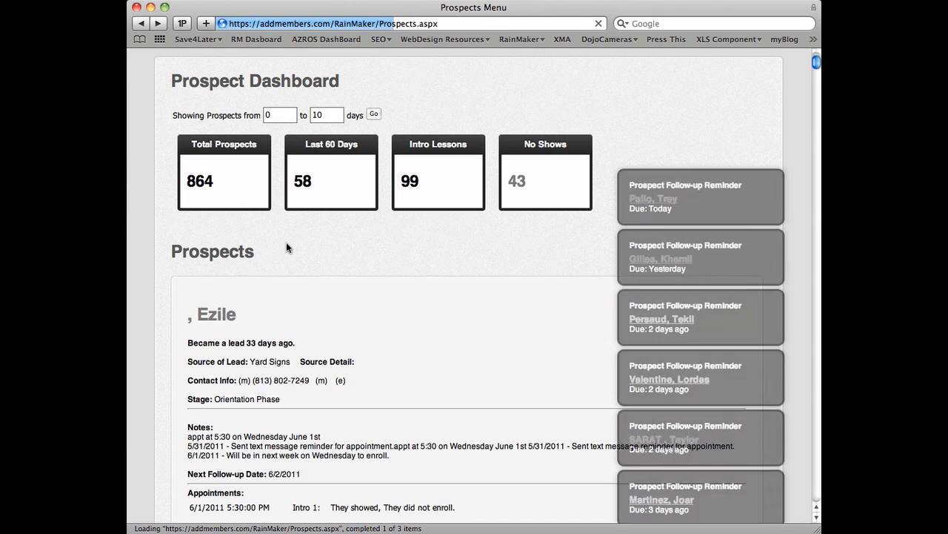
scroll(286, 245, "down", 5)
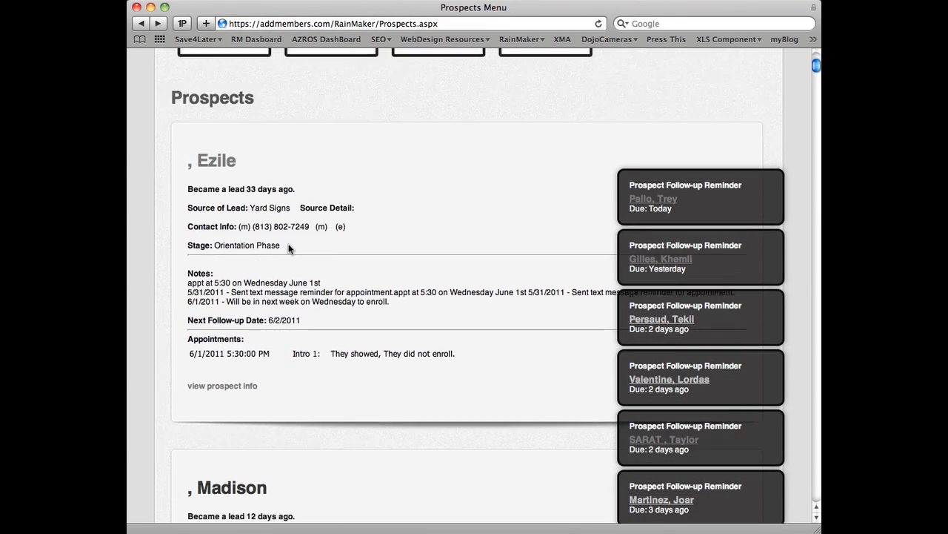
scroll(289, 249, "down", 2)
left_click_drag(330, 278, 455, 279)
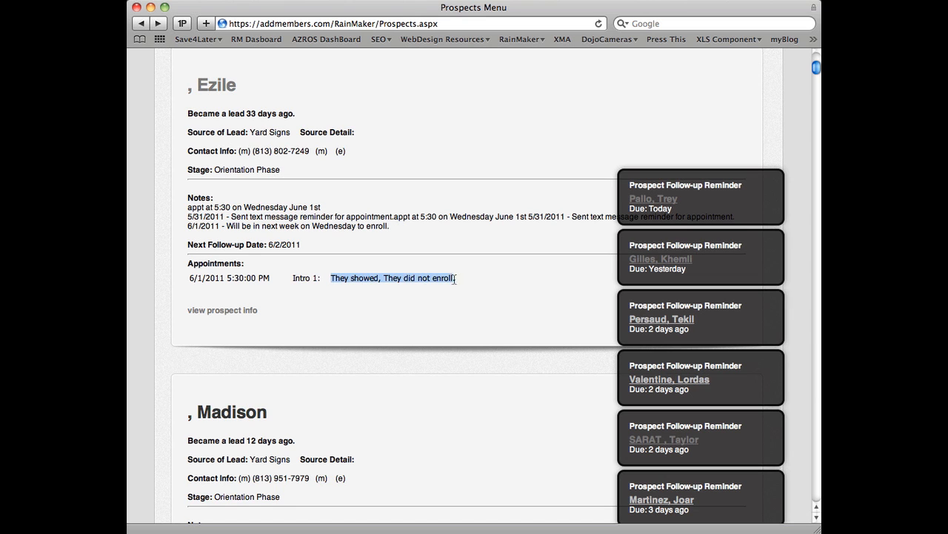
left_click(472, 276)
scroll(473, 280, "up", 7)
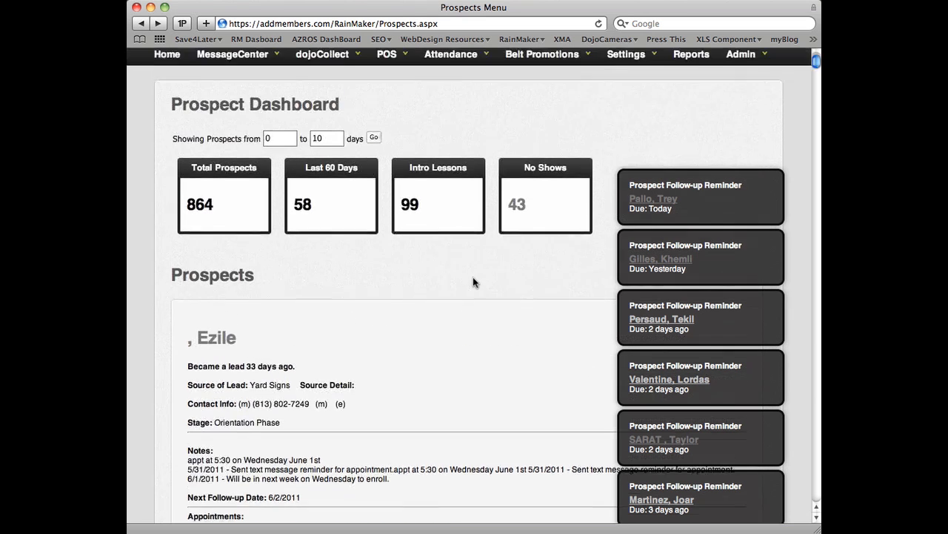
scroll(473, 277, "up", 2)
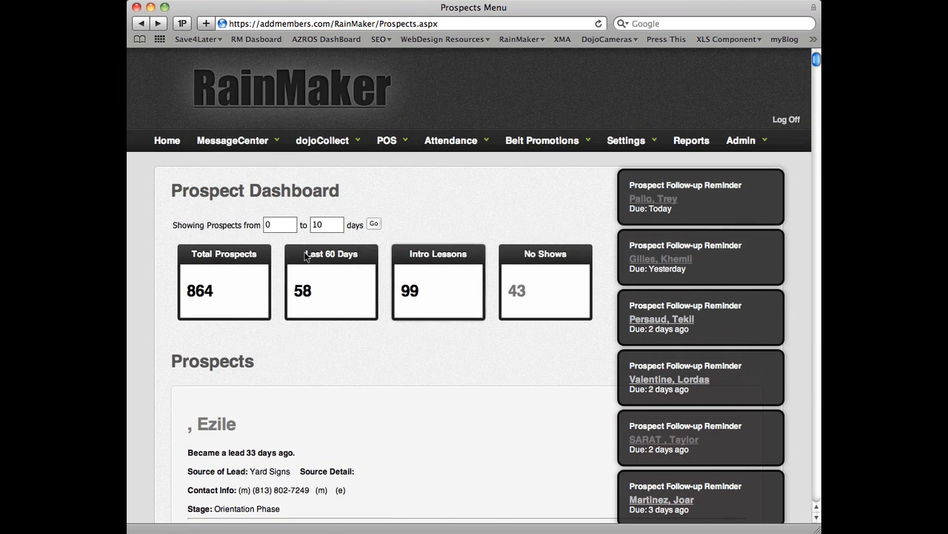
Step: Return to the main menu, dismiss the unread SMS notice and open the appointment calendar
left_click(169, 145)
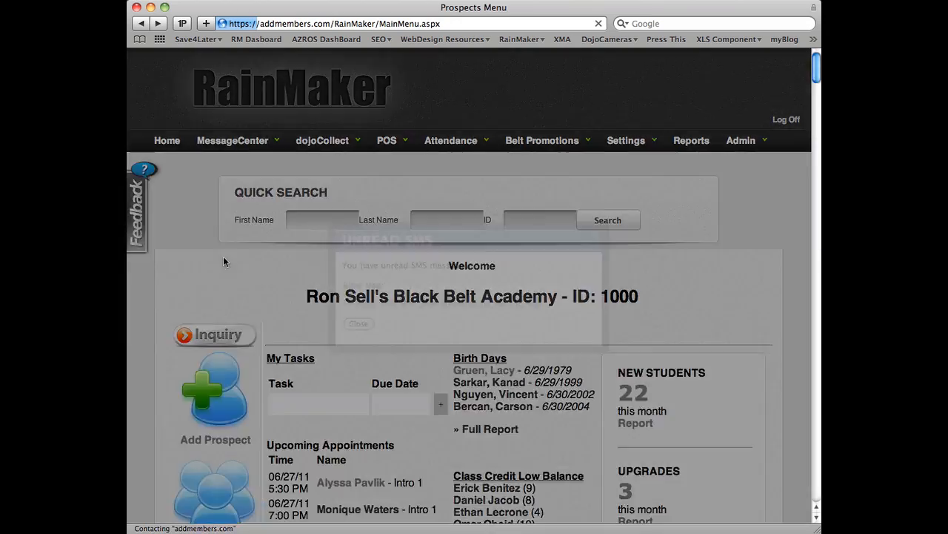
key("Escape")
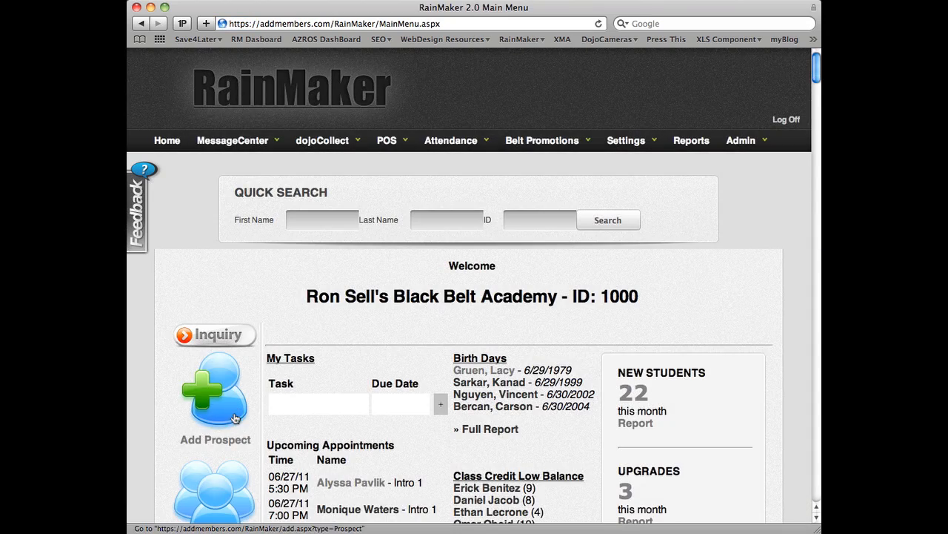
scroll(234, 419, "down", 5)
left_click(223, 371)
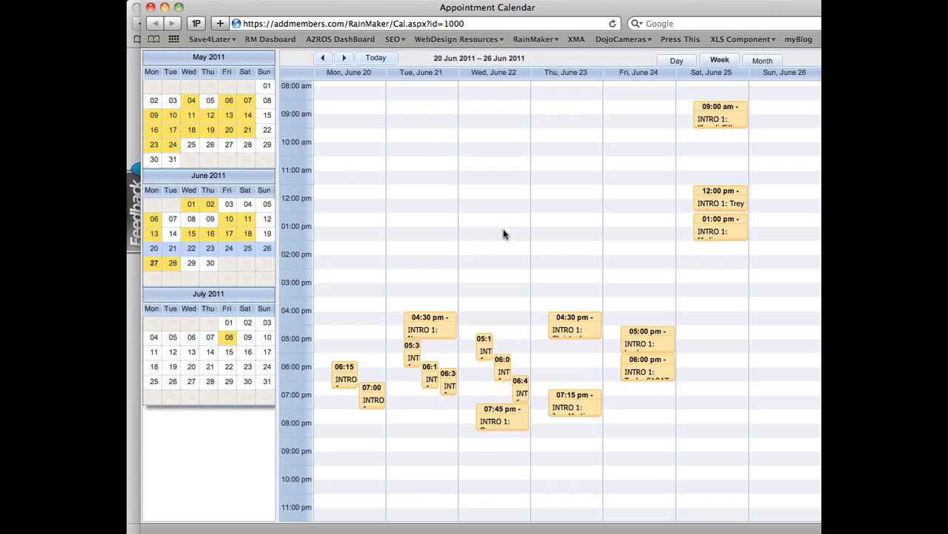
Step: Check the Showed and Enrolled settings of the June 23 4:30 pm and June 24 5:00 pm Intro 1 appointments
left_click(576, 332)
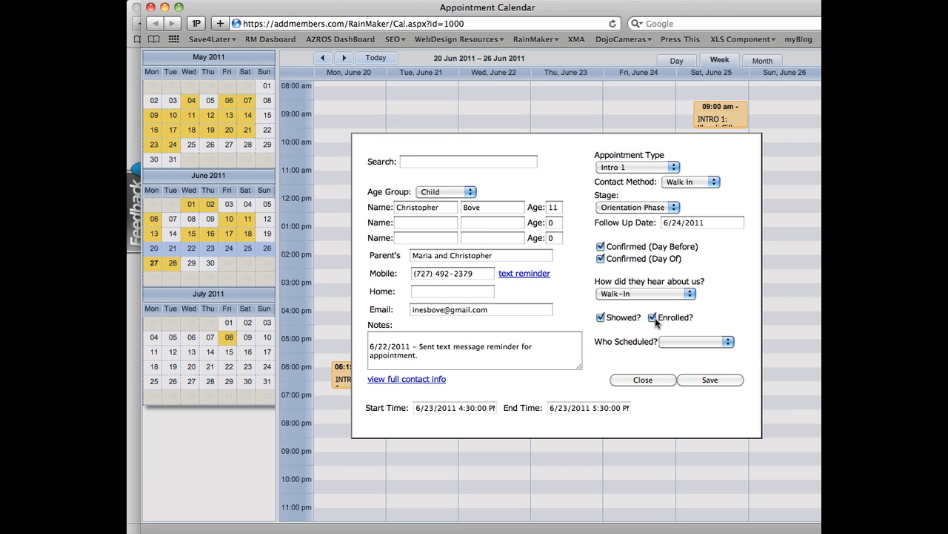
left_click(643, 381)
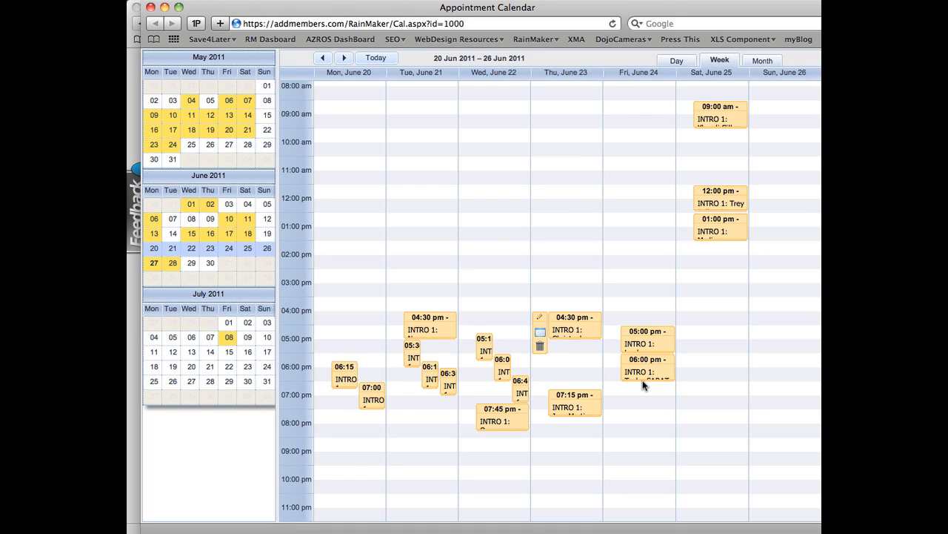
left_click(645, 338)
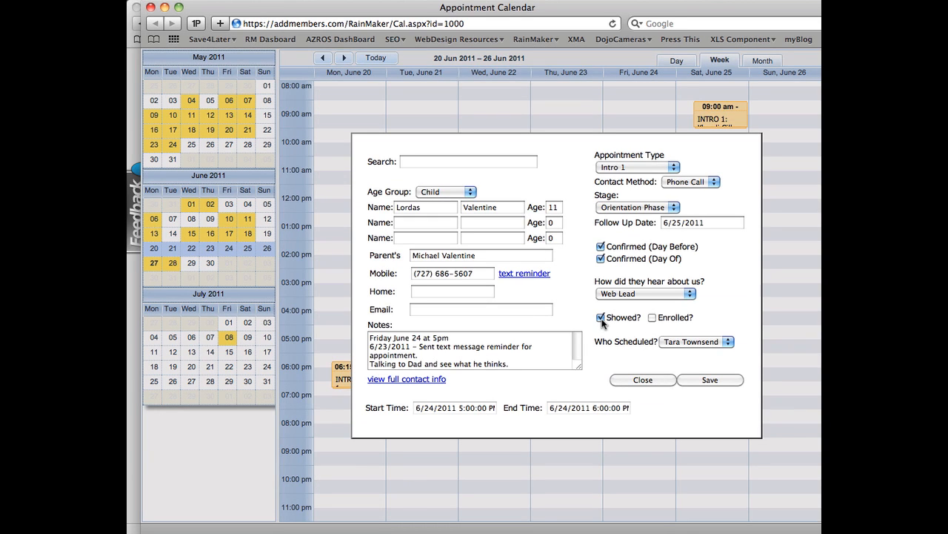